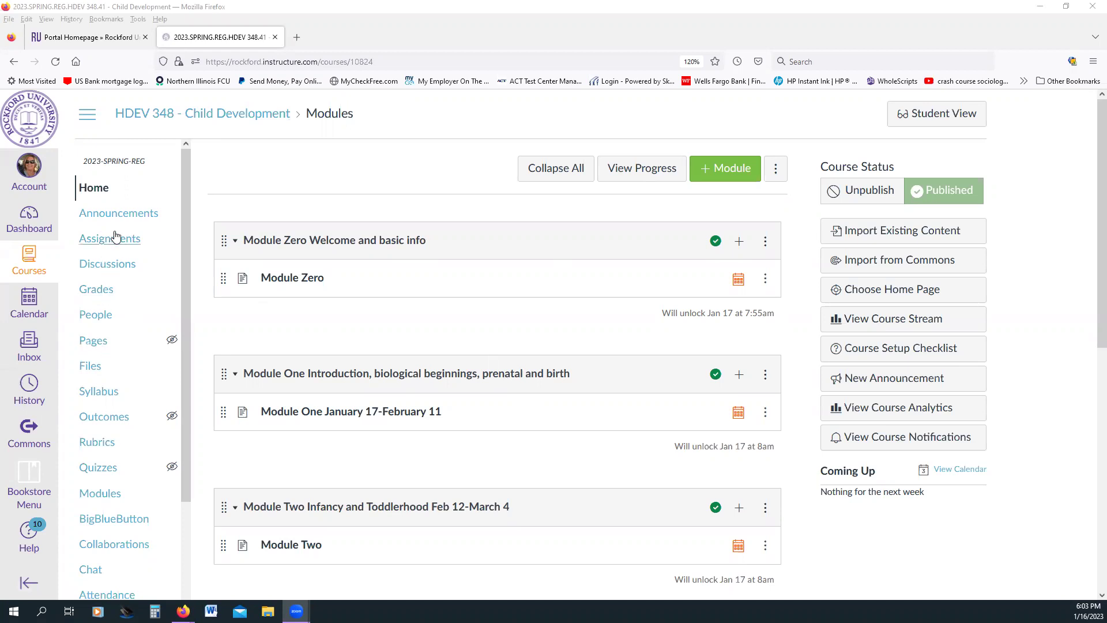
Step: Scroll the HDEV 348 course navigation menu down toward the Syllabus link
scroll(133, 257, down, 3)
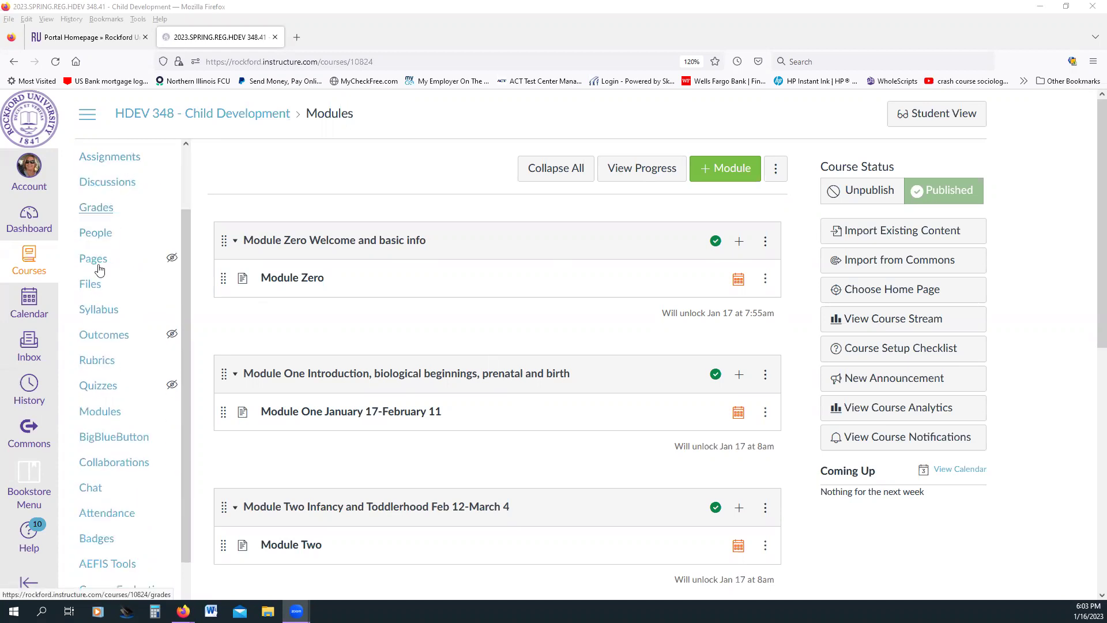
Step: Open the HDEV 348 Syllabus page and scroll down its Course Summary table
click(96, 317)
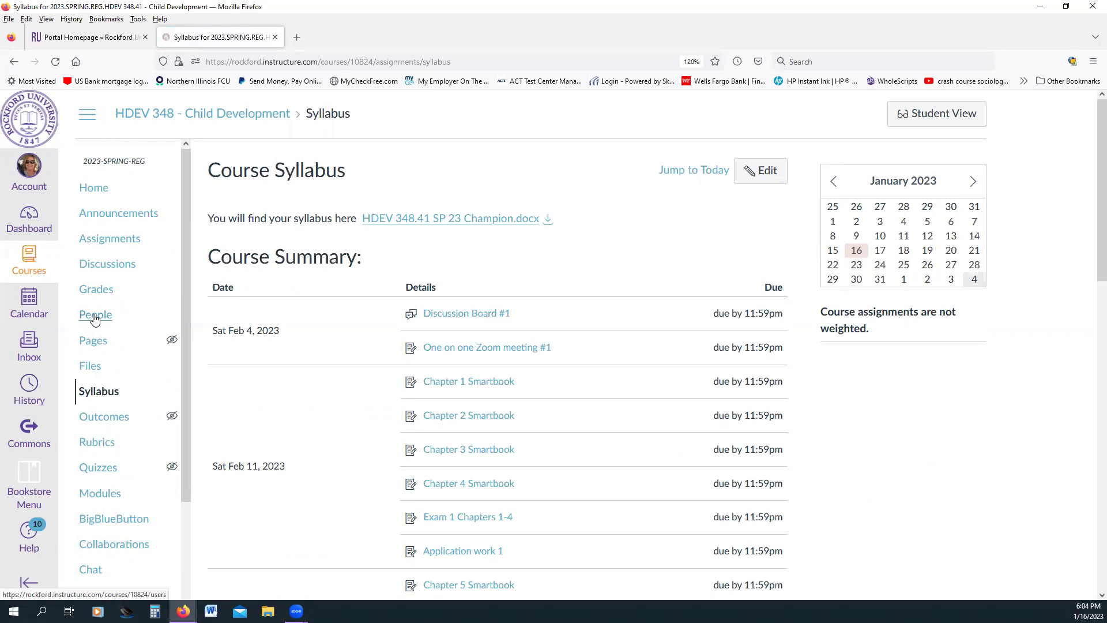
scroll(1031, 420, down, 2)
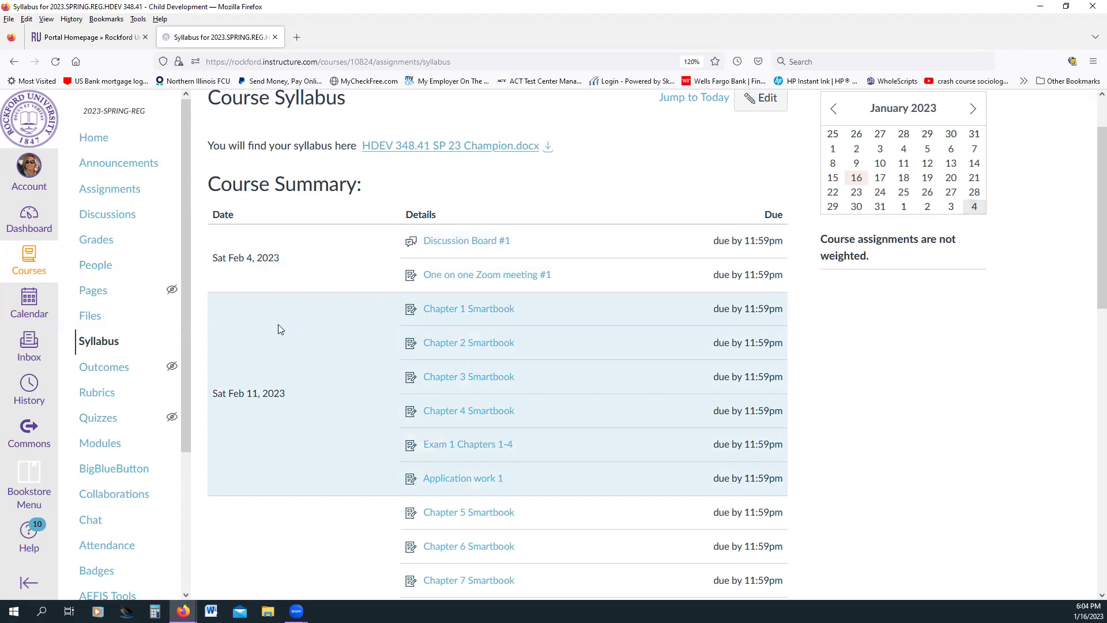
scroll(278, 328, down, 1)
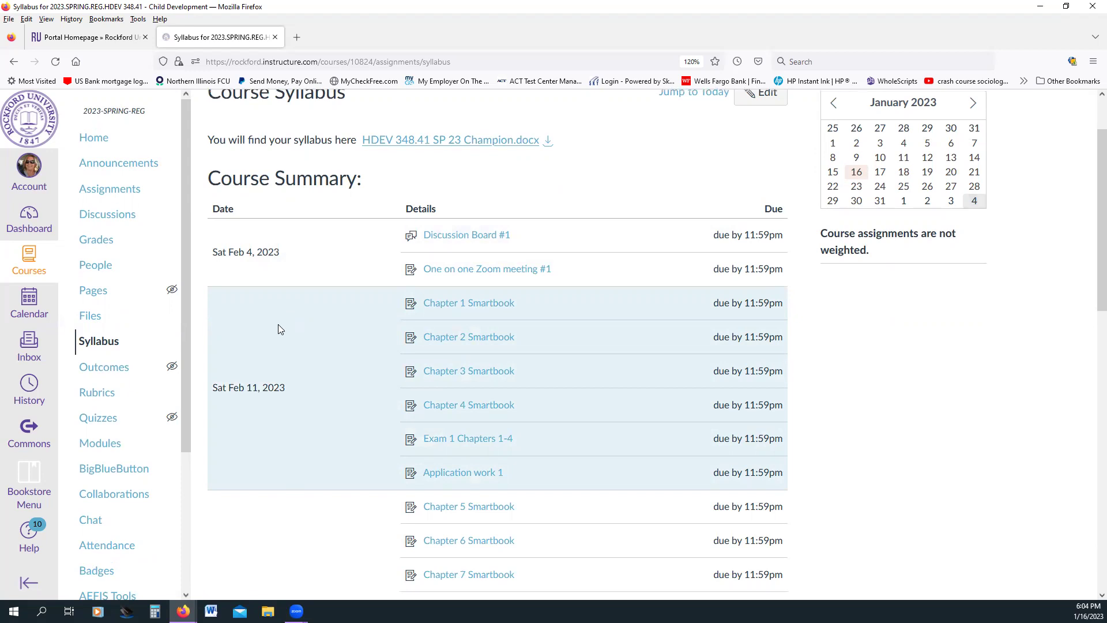
scroll(364, 288, down, 5)
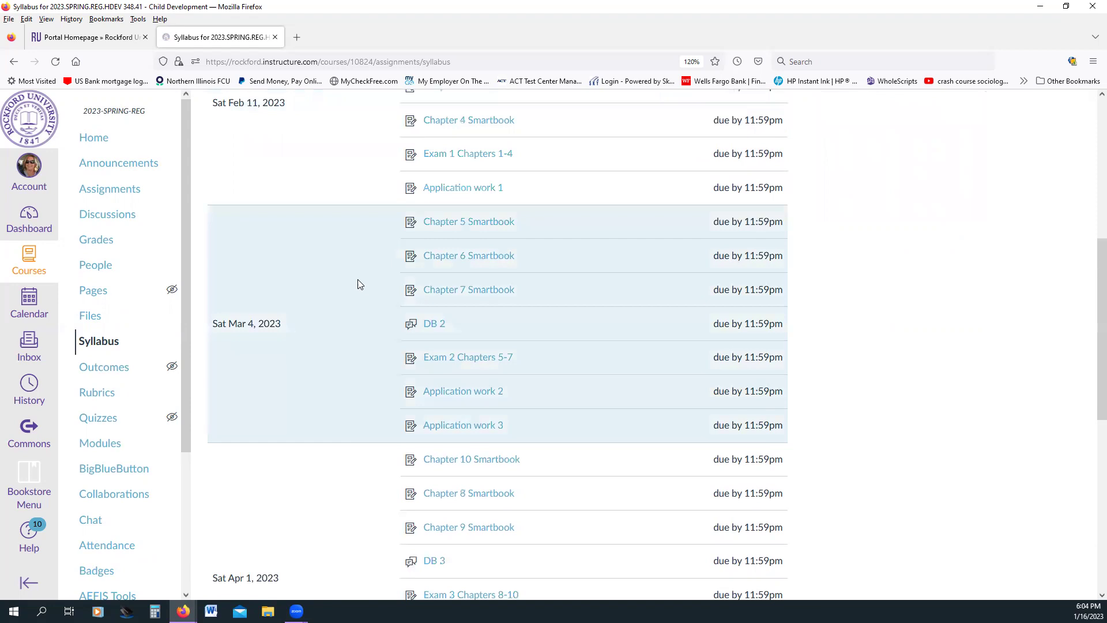
scroll(357, 283, down, 3)
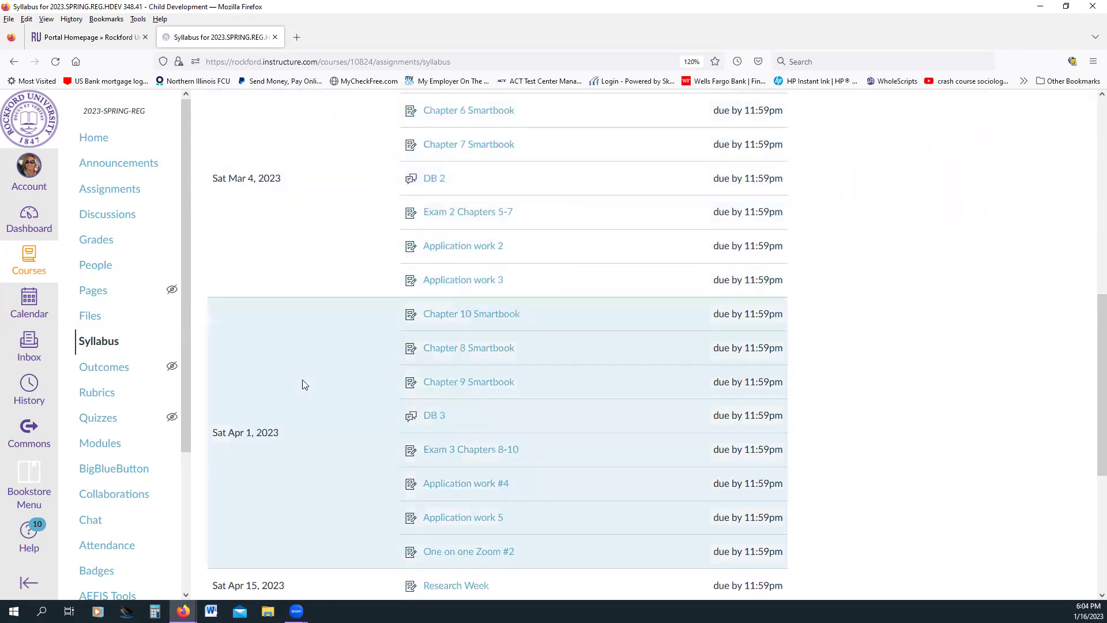
scroll(304, 357, down, 5)
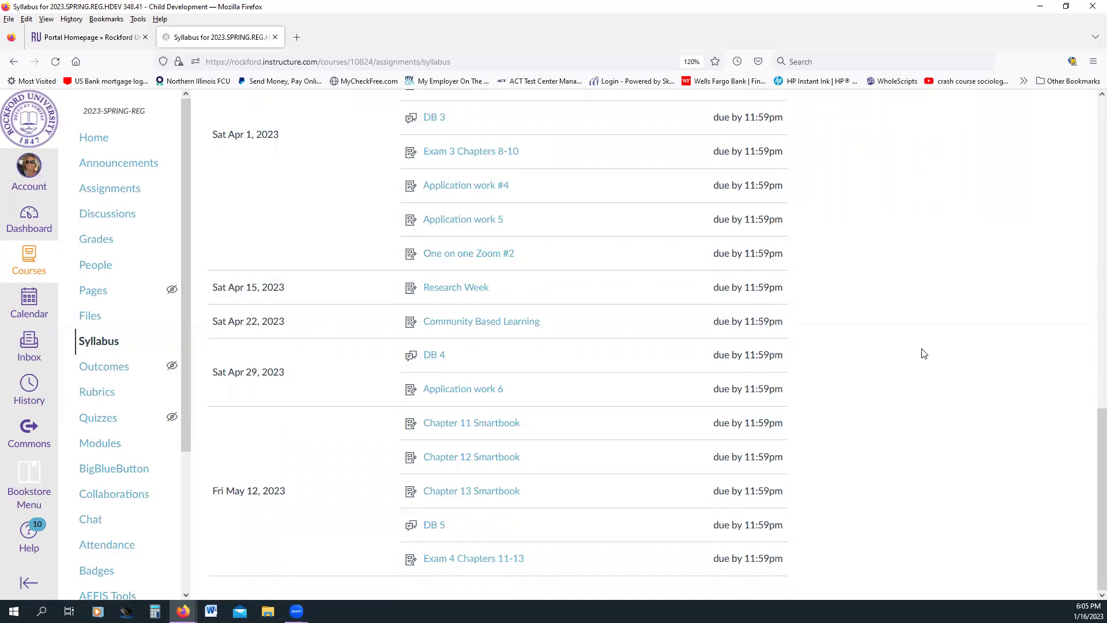
Step: Scroll back and forth through the summary's assignments due Feb 4 to May 12
scroll(924, 354, up, 10)
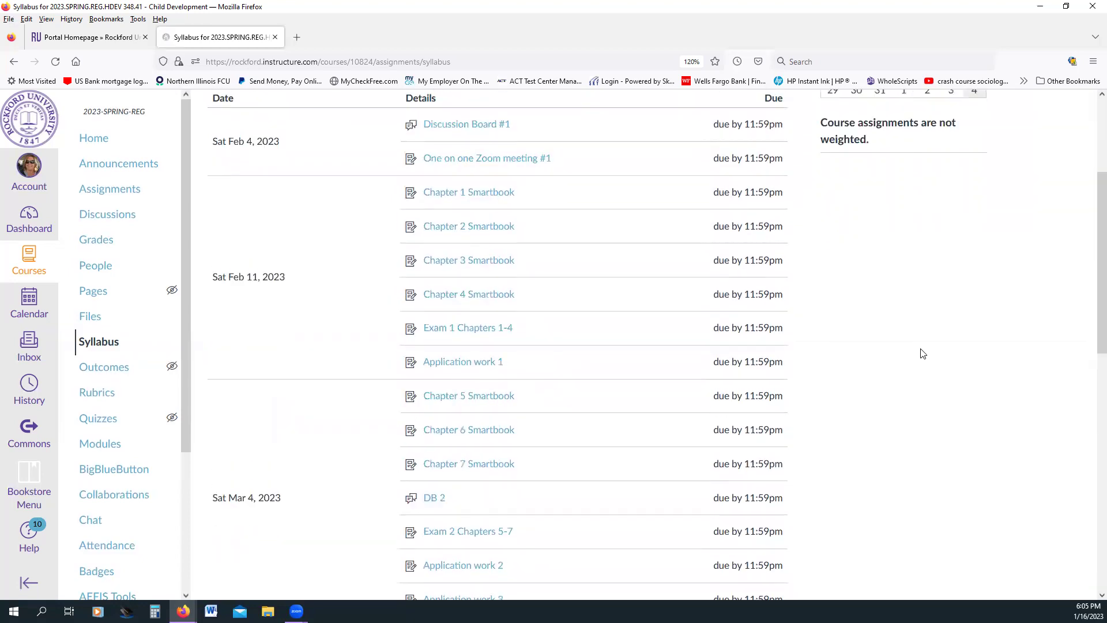
scroll(924, 354, up, 2)
scroll(924, 353, down, 3)
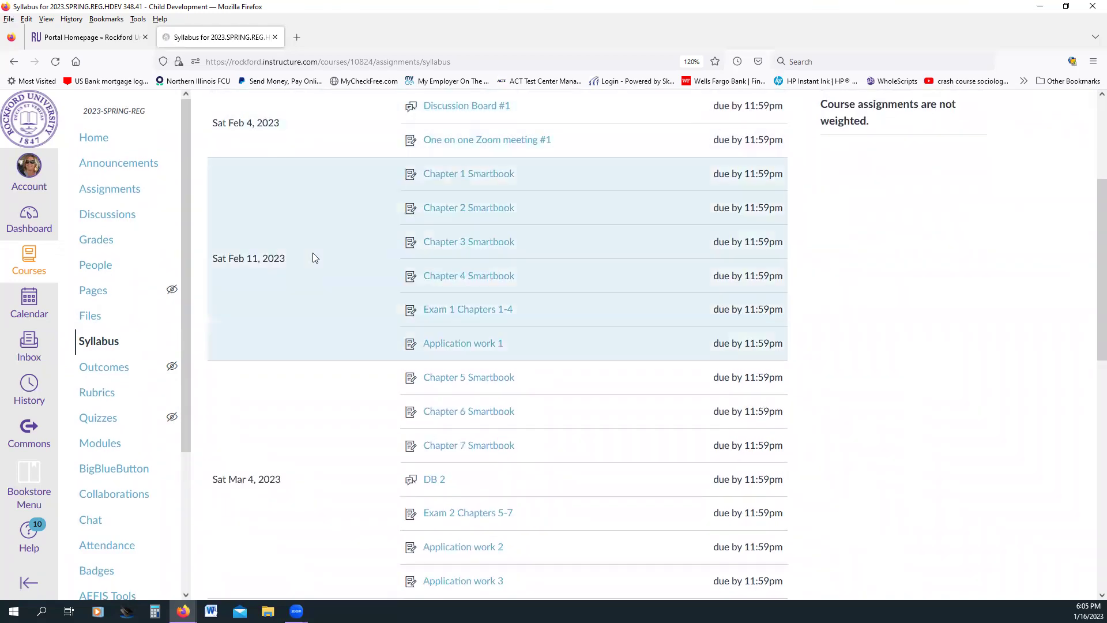
scroll(315, 257, down, 3)
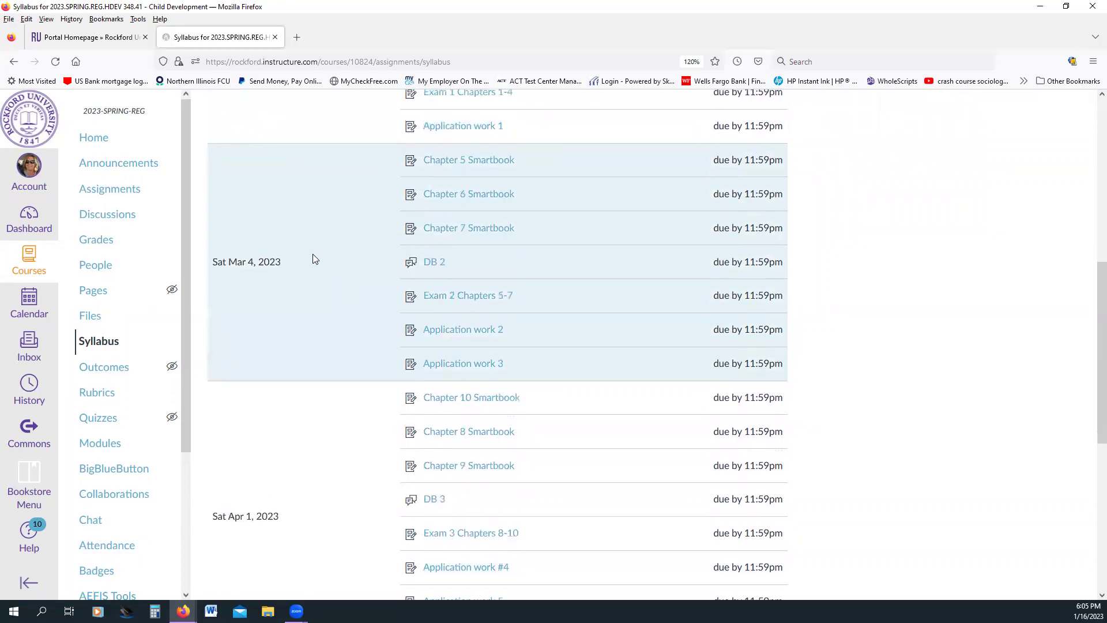
scroll(313, 255, down, 3)
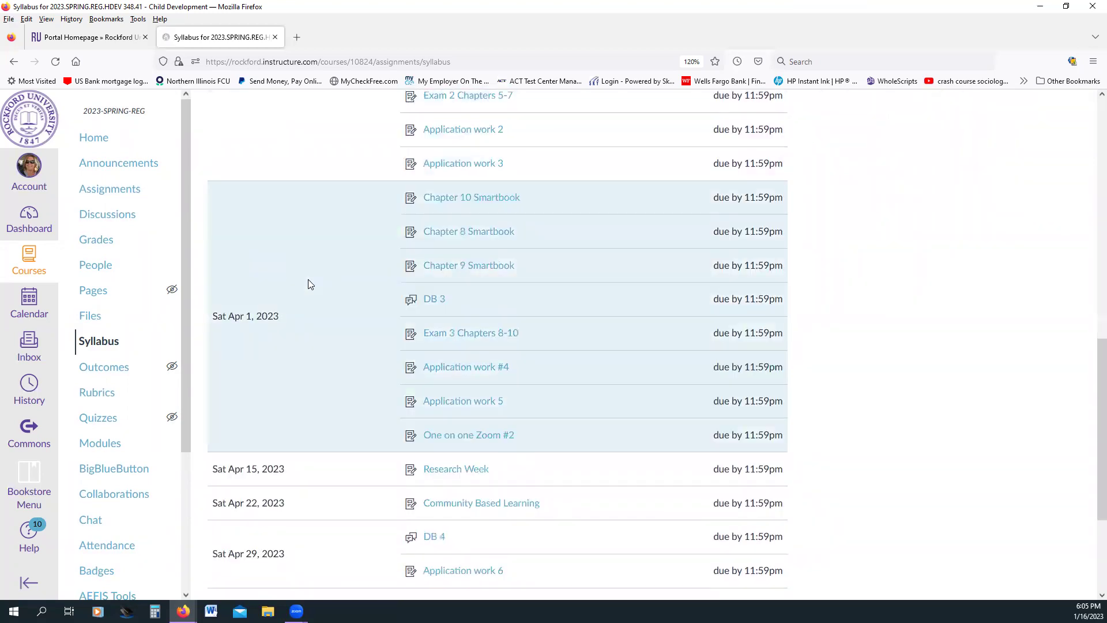
scroll(329, 455, down, 3)
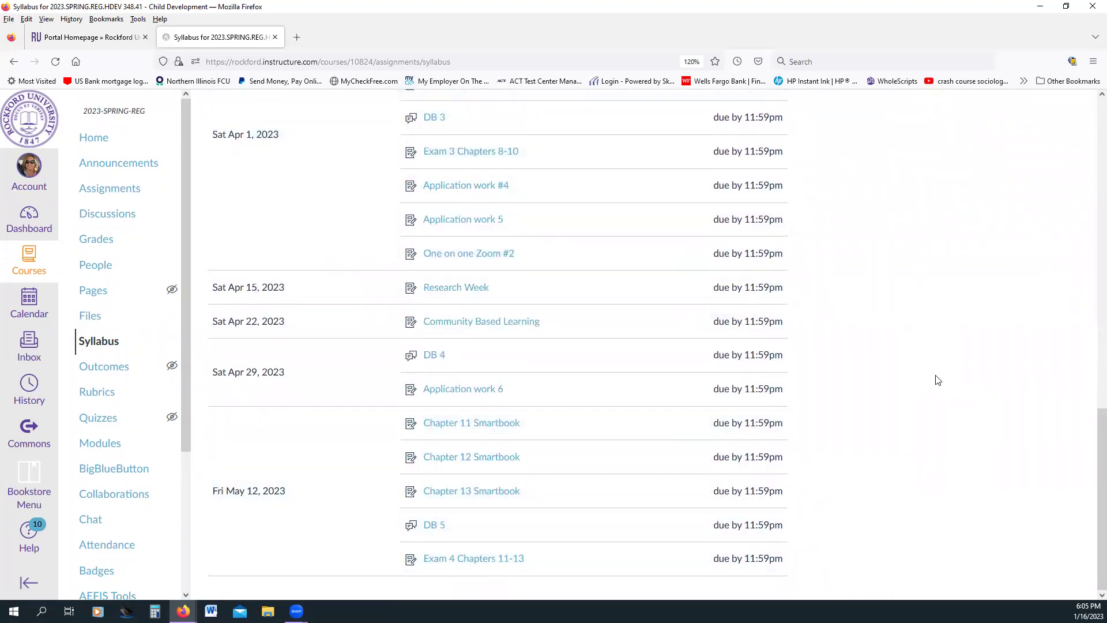
scroll(938, 380, up, 9)
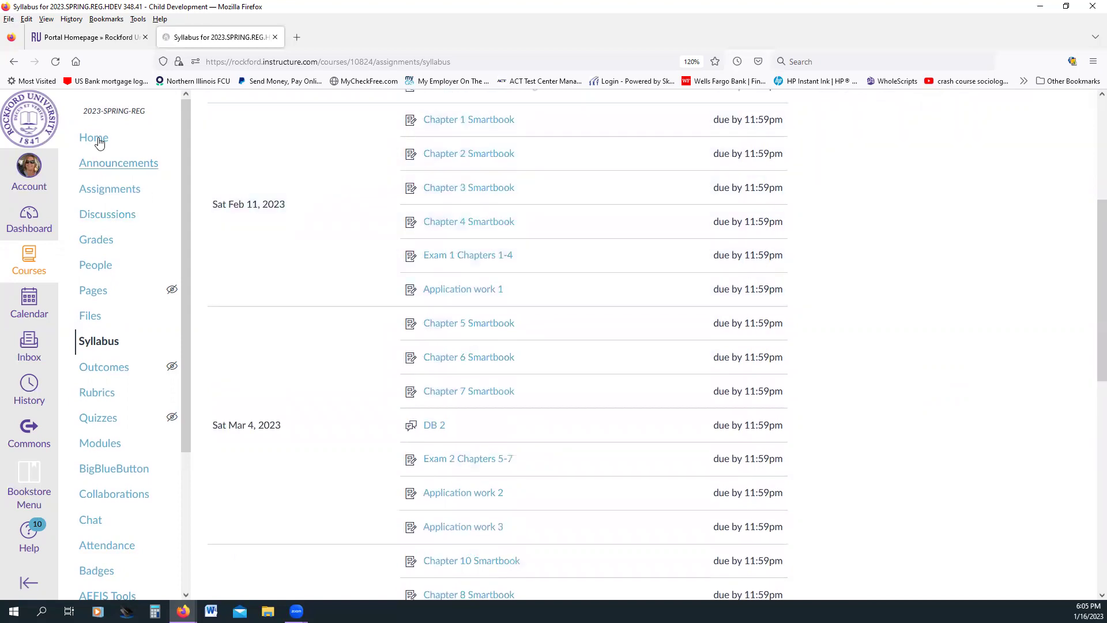
Step: Go back to the HDEV 348 course home and open the Module Zero welcome page
click(96, 140)
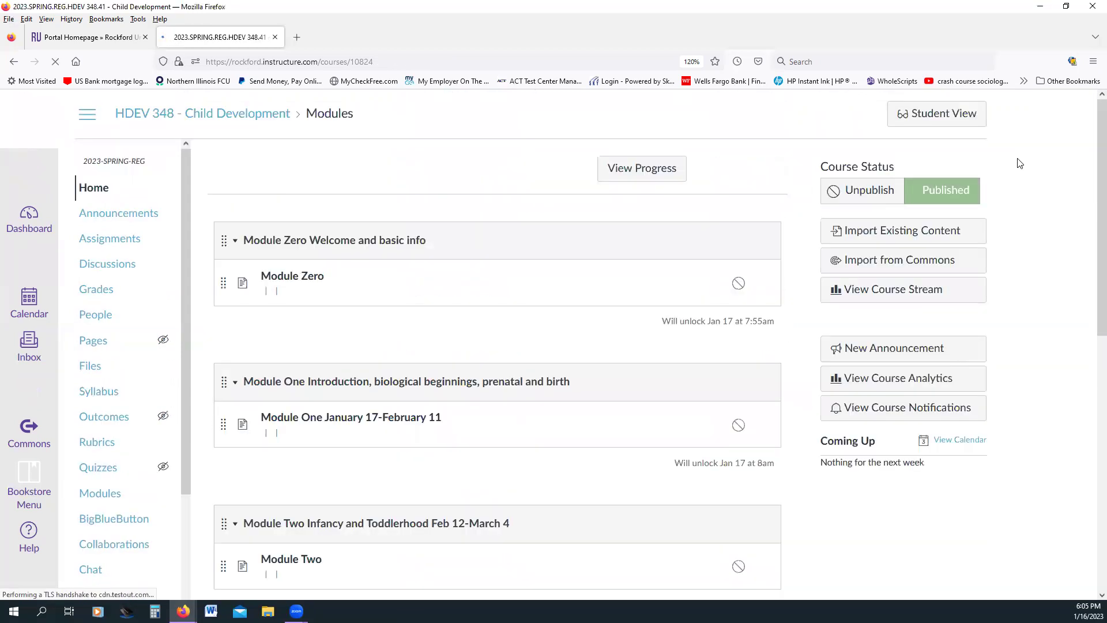
click(294, 279)
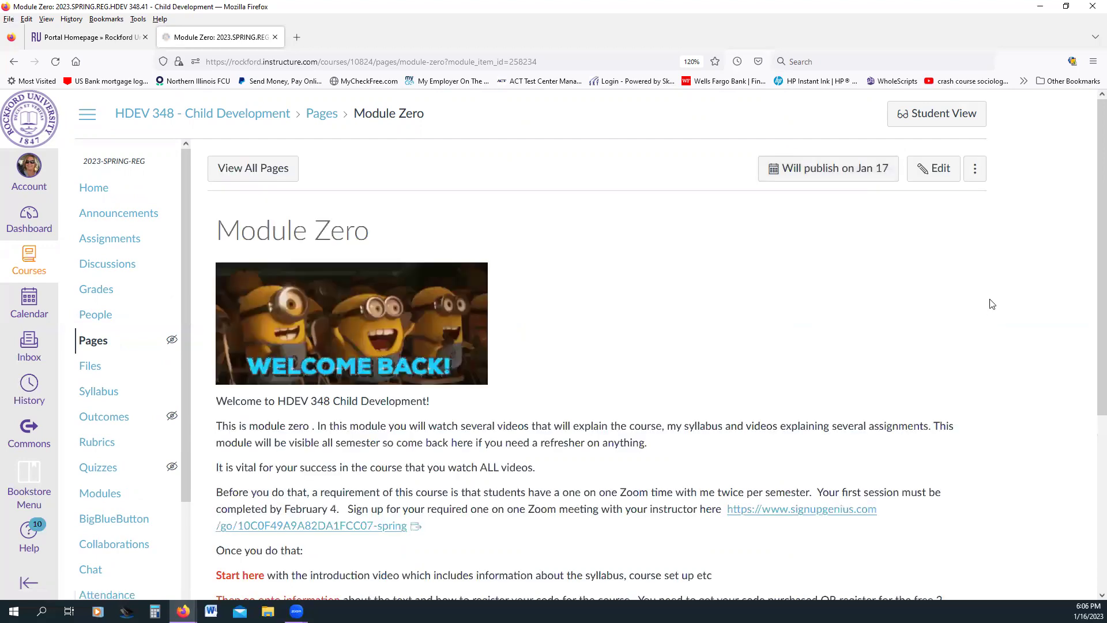
scroll(992, 301, down, 1)
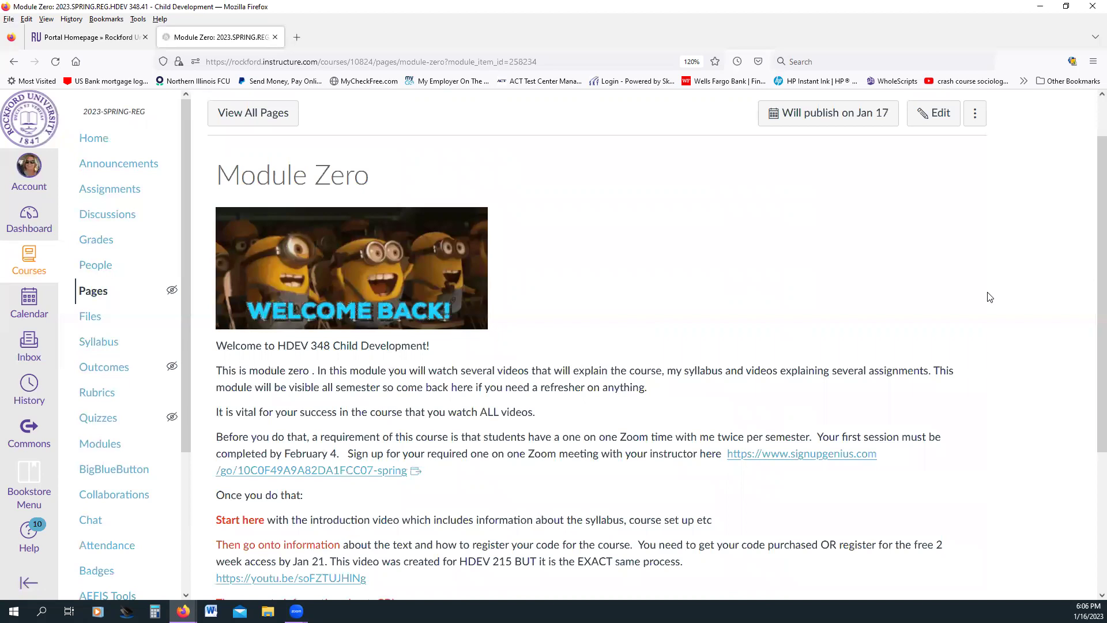
scroll(984, 294, down, 2)
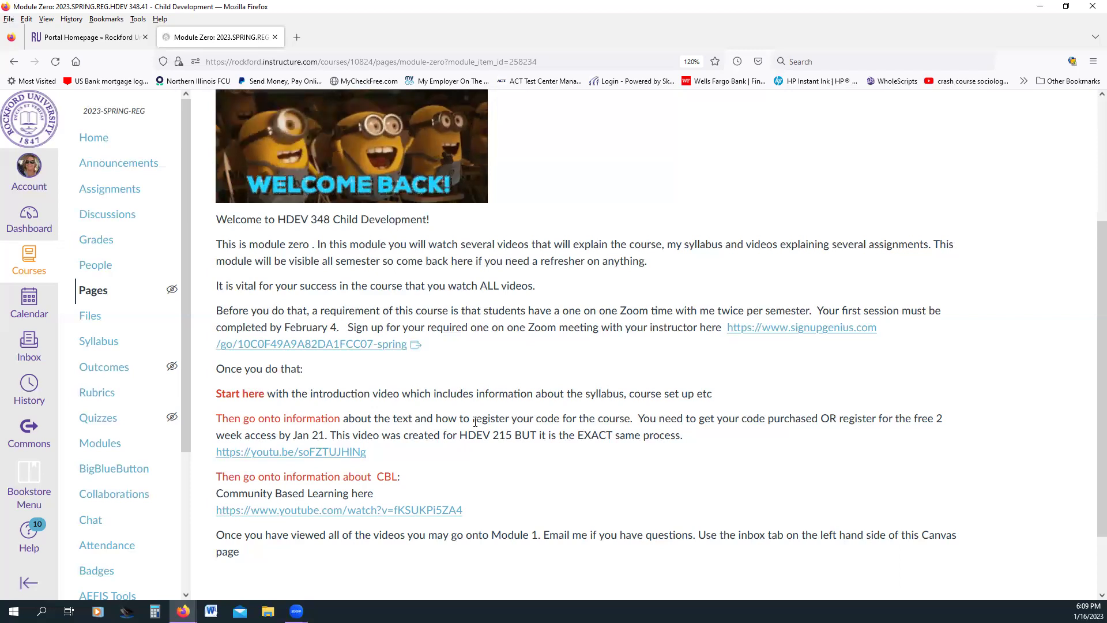
Step: Scroll through the Module Zero page, then return to the HDEV 348 Modules list
scroll(923, 419, down, 2)
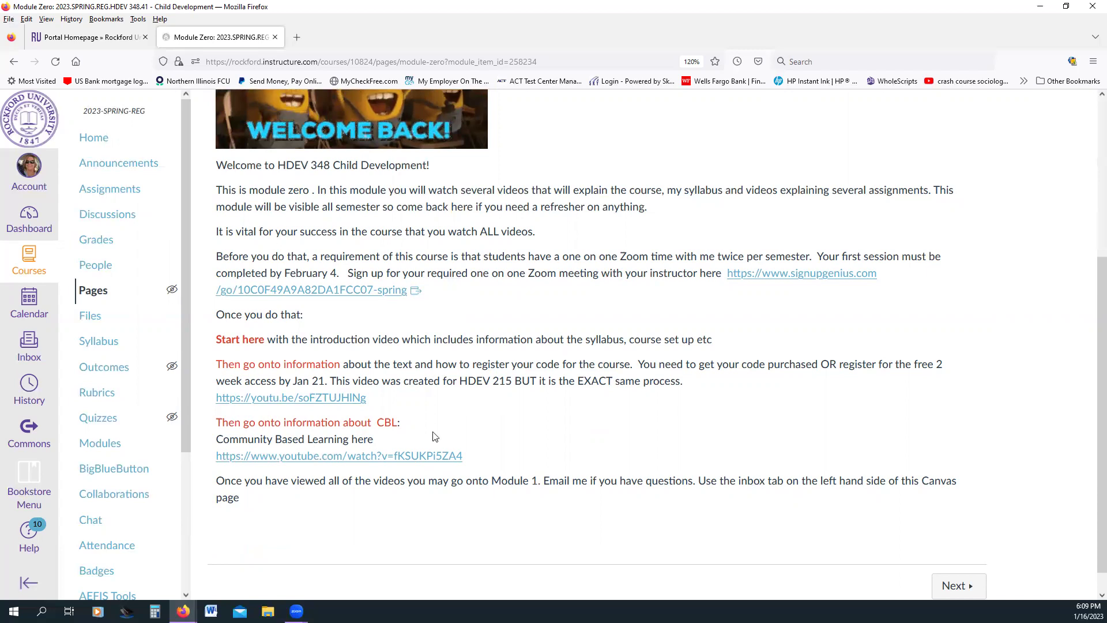
scroll(178, 230, down, 1)
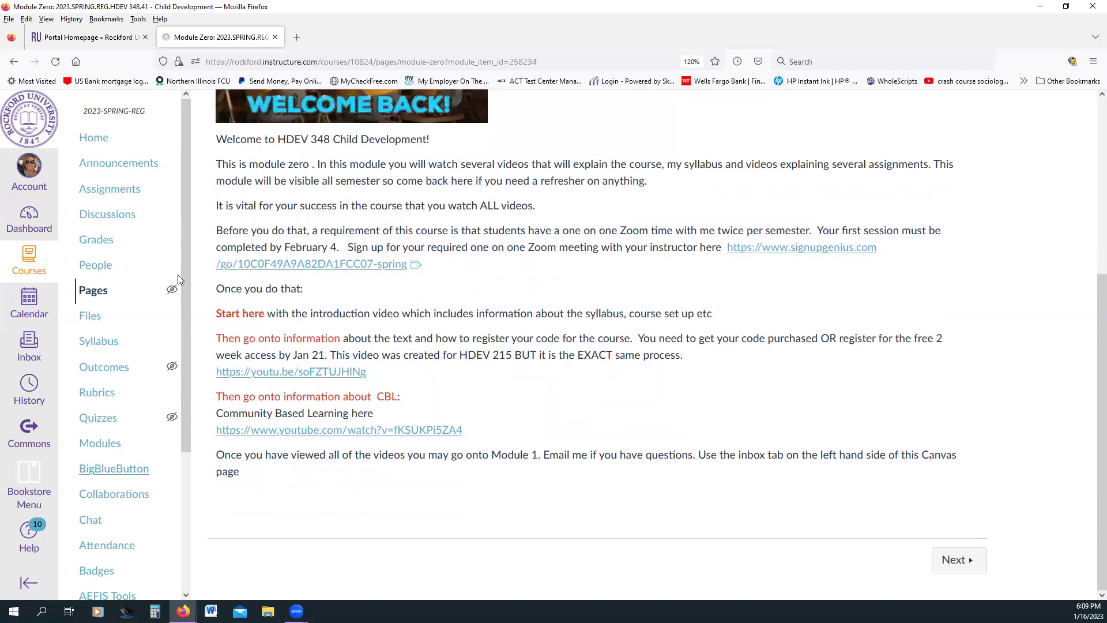
scroll(181, 312, down, 1)
scroll(113, 532, down, 3)
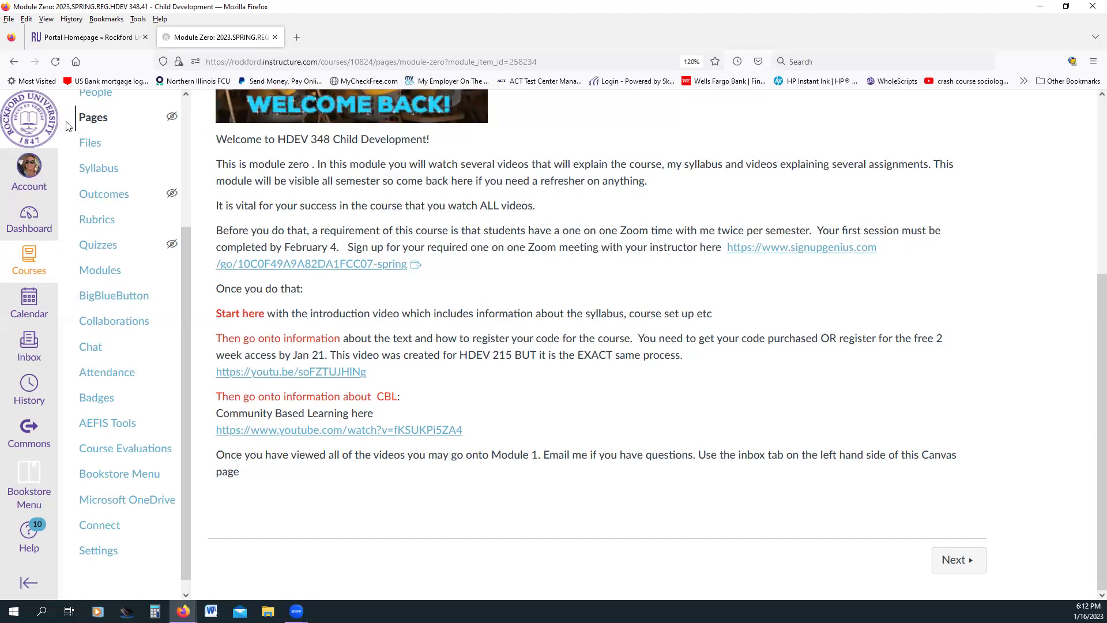
scroll(133, 191, up, 5)
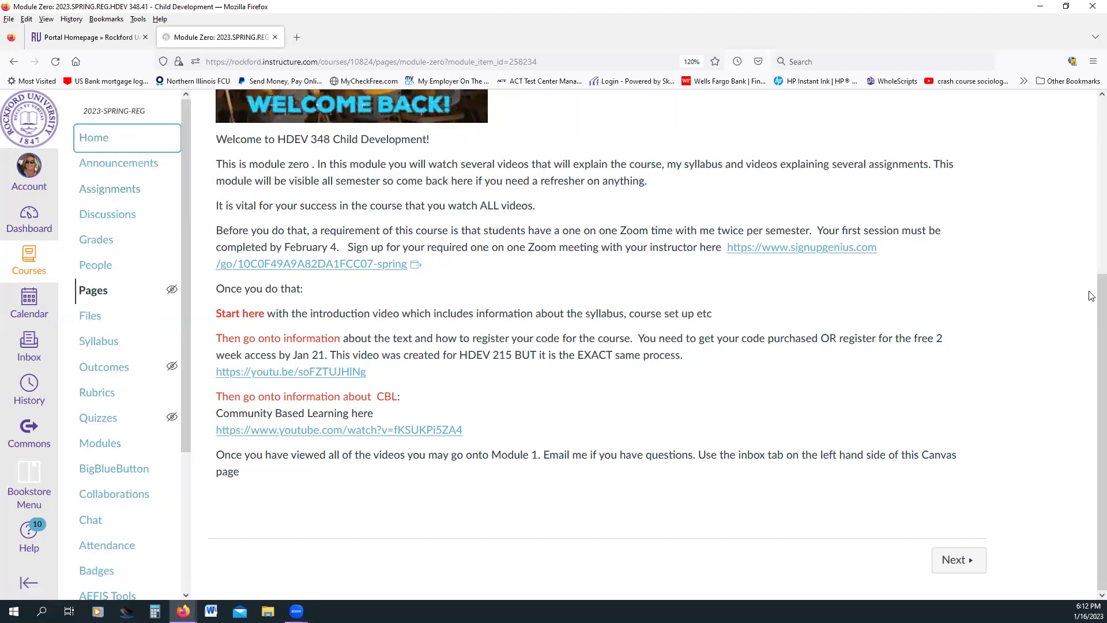
key(F5)
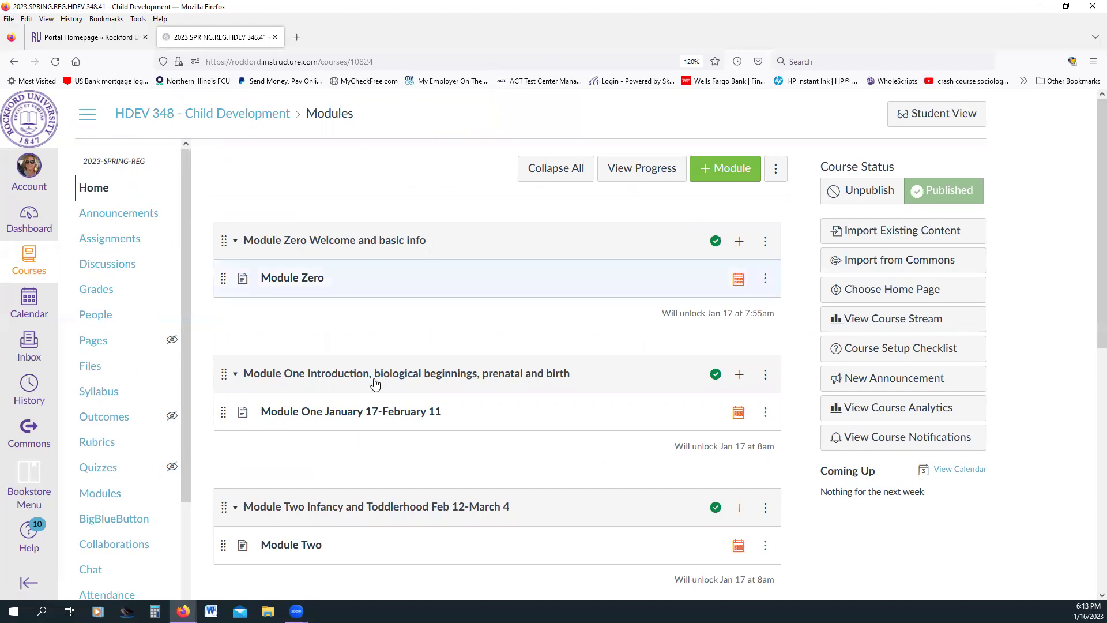
Step: Scroll down through Modules Three to Five and back up to Module One
scroll(597, 456, down, 7)
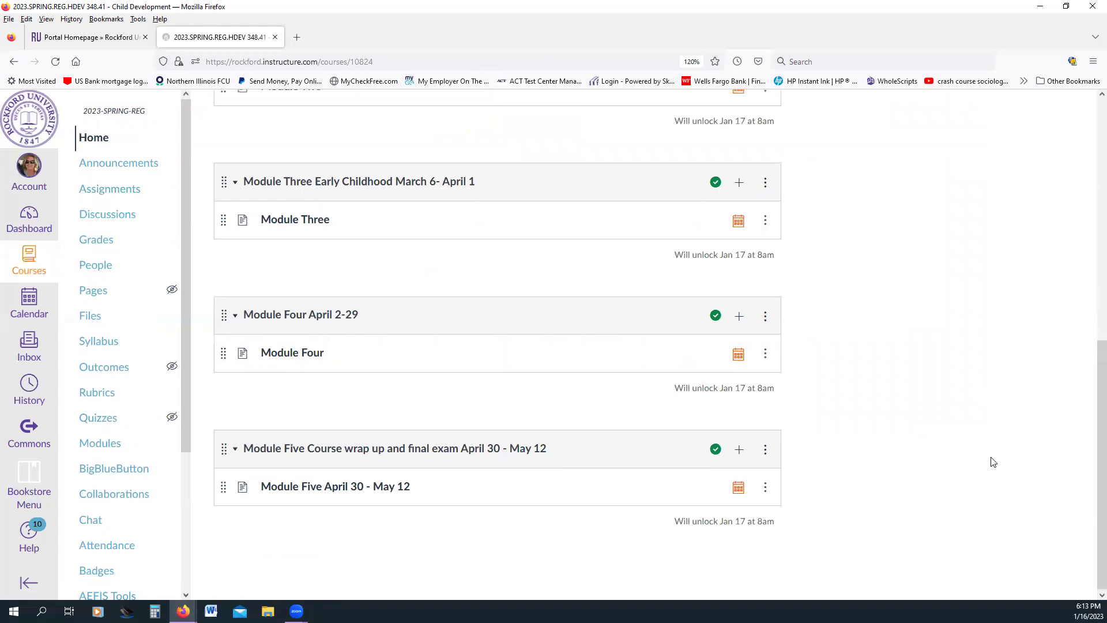
scroll(992, 460, up, 7)
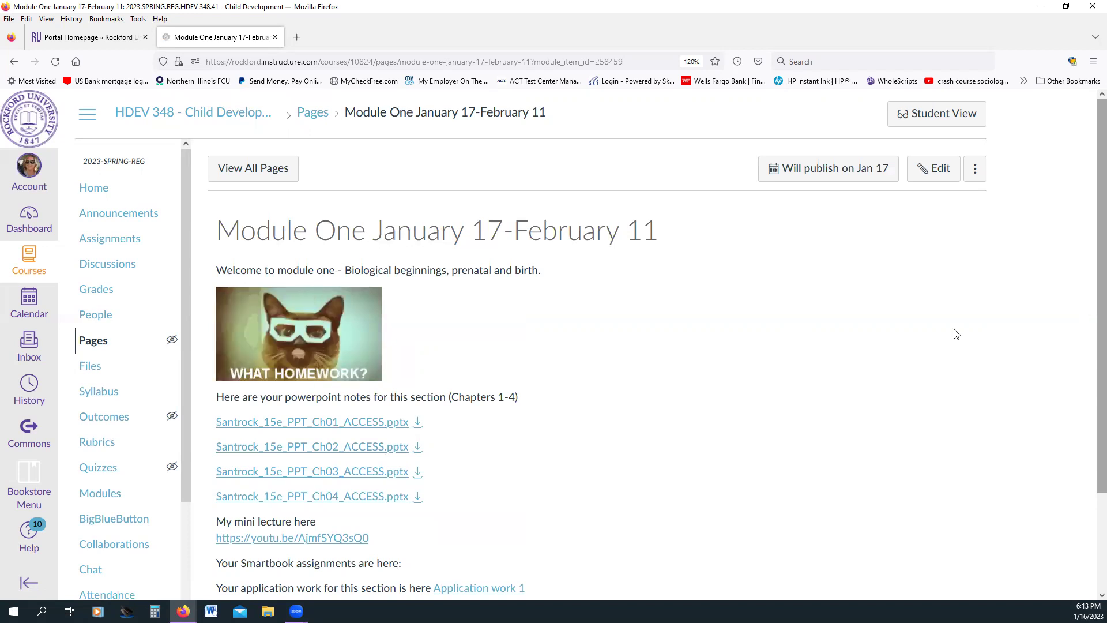
scroll(935, 340, down, 2)
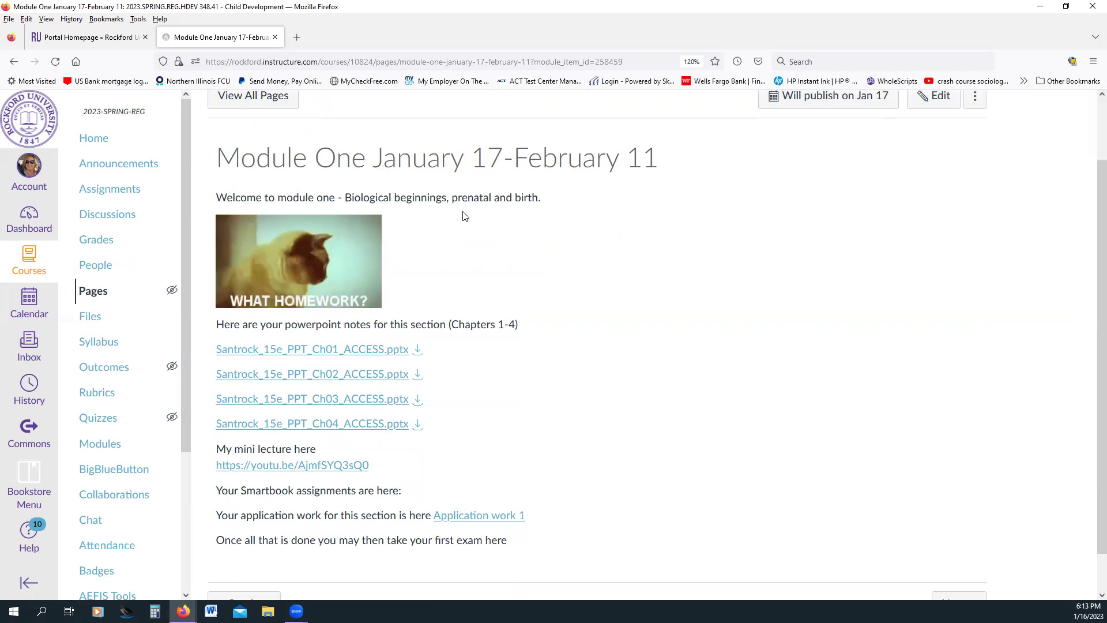
scroll(465, 213, down, 1)
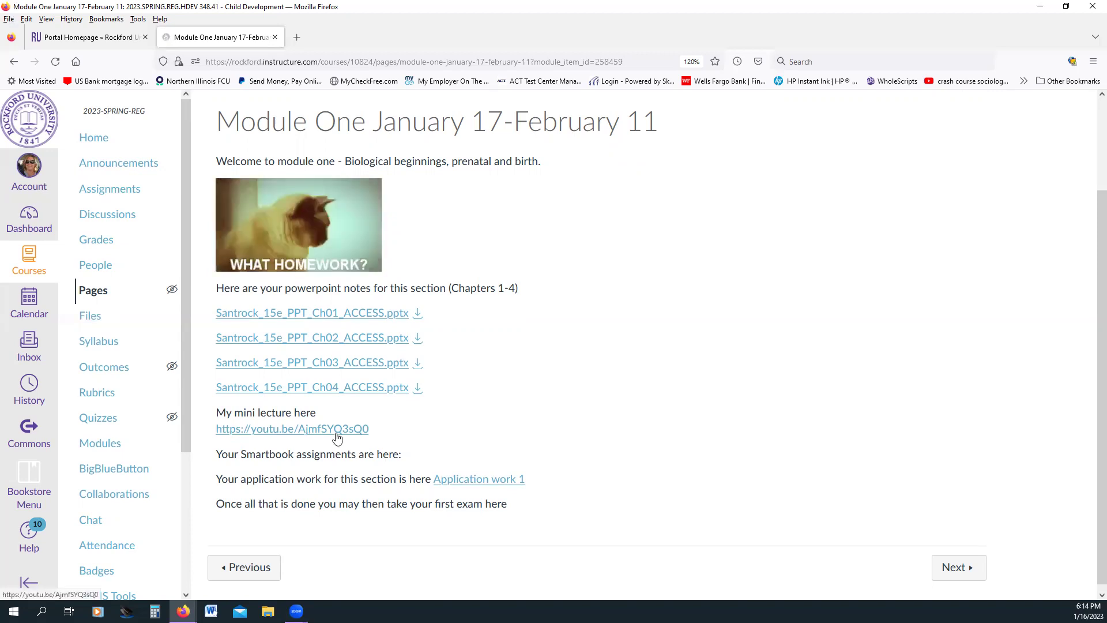
scroll(235, 411, up, 3)
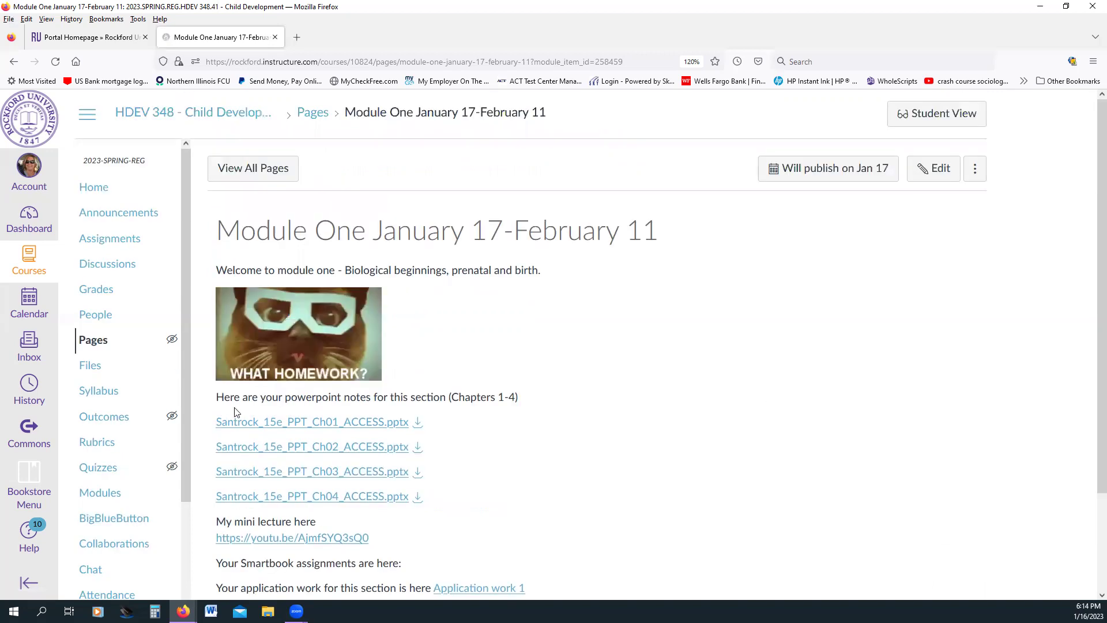
scroll(235, 412, down, 3)
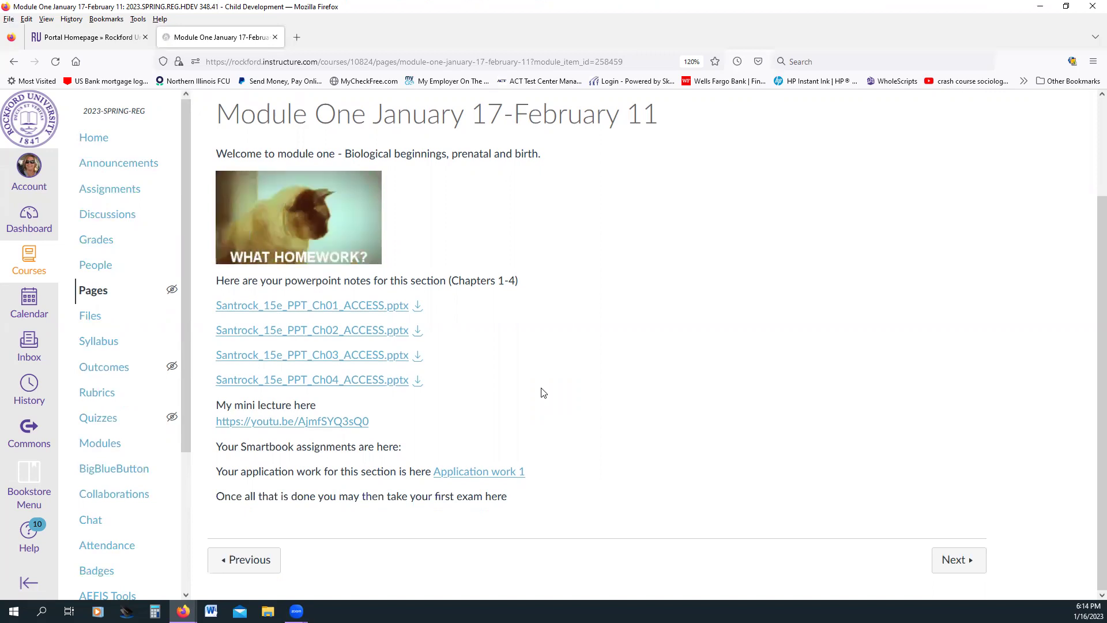
scroll(576, 375, up, 2)
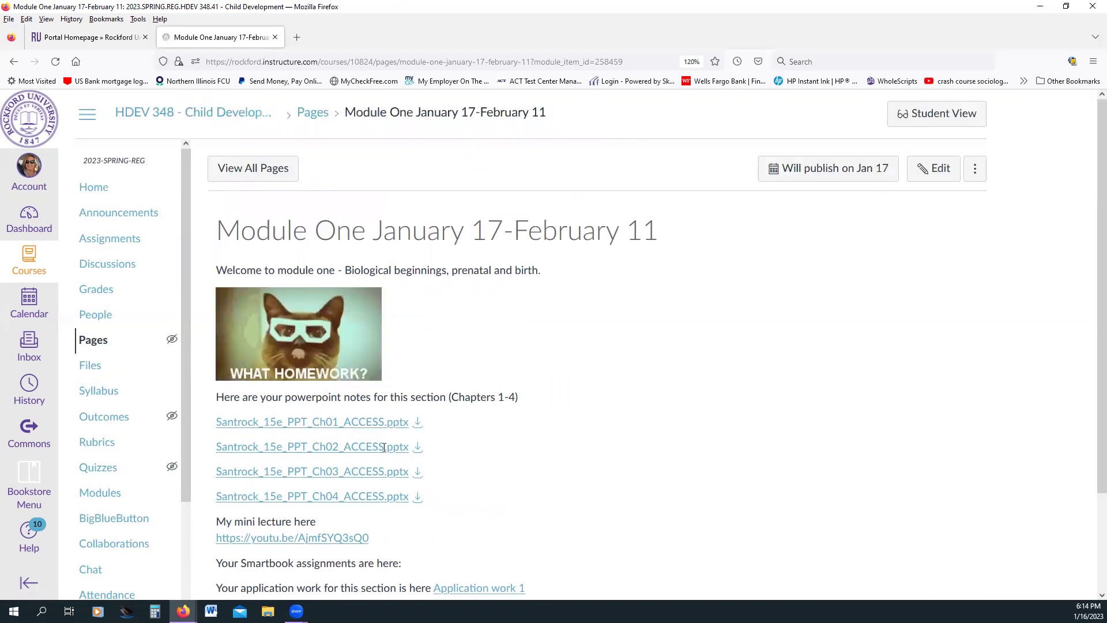
scroll(429, 455, down, 2)
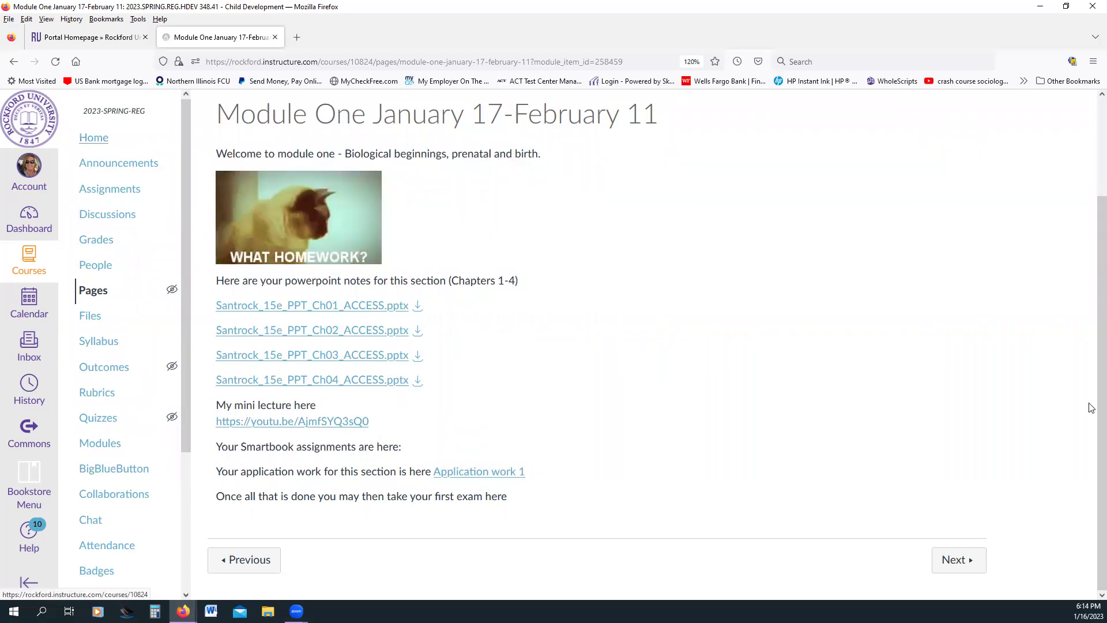
click(93, 137)
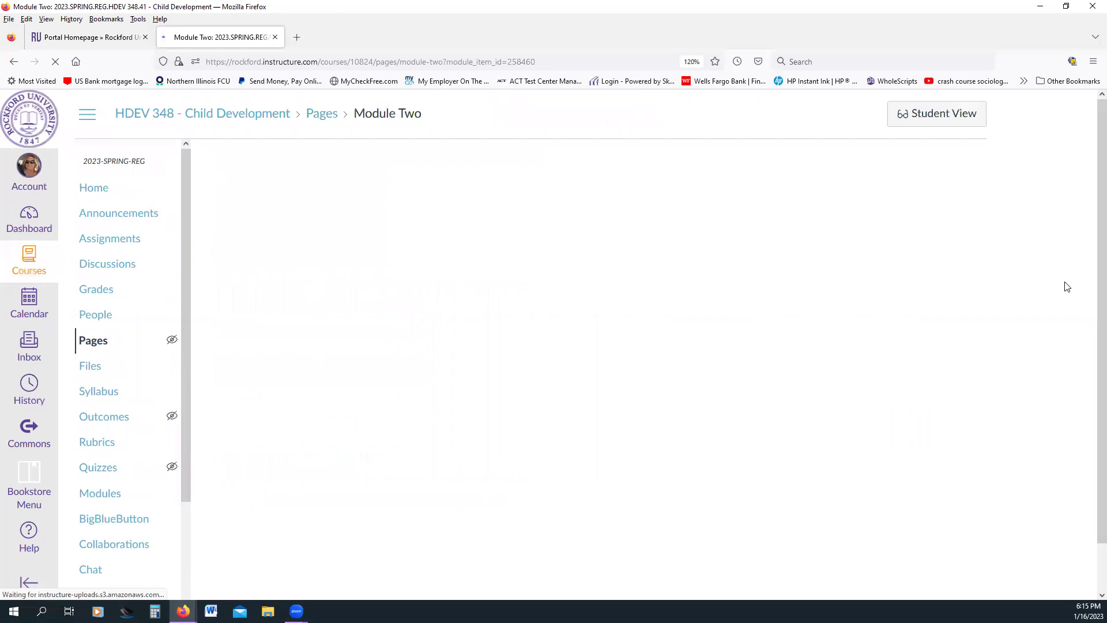
scroll(974, 278, down, 5)
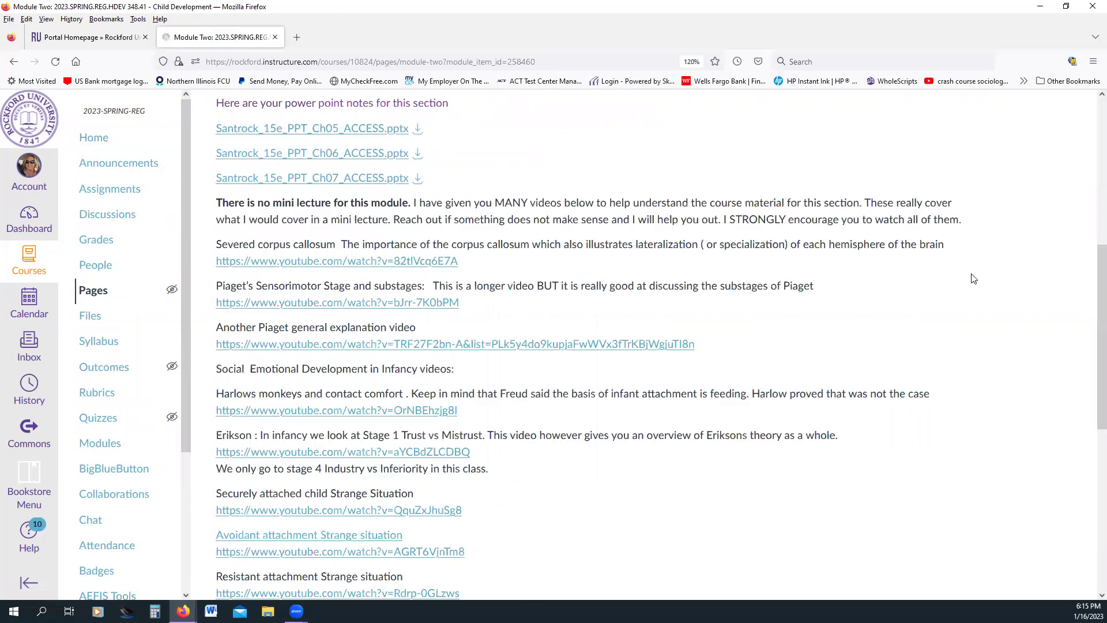
scroll(974, 278, down, 6)
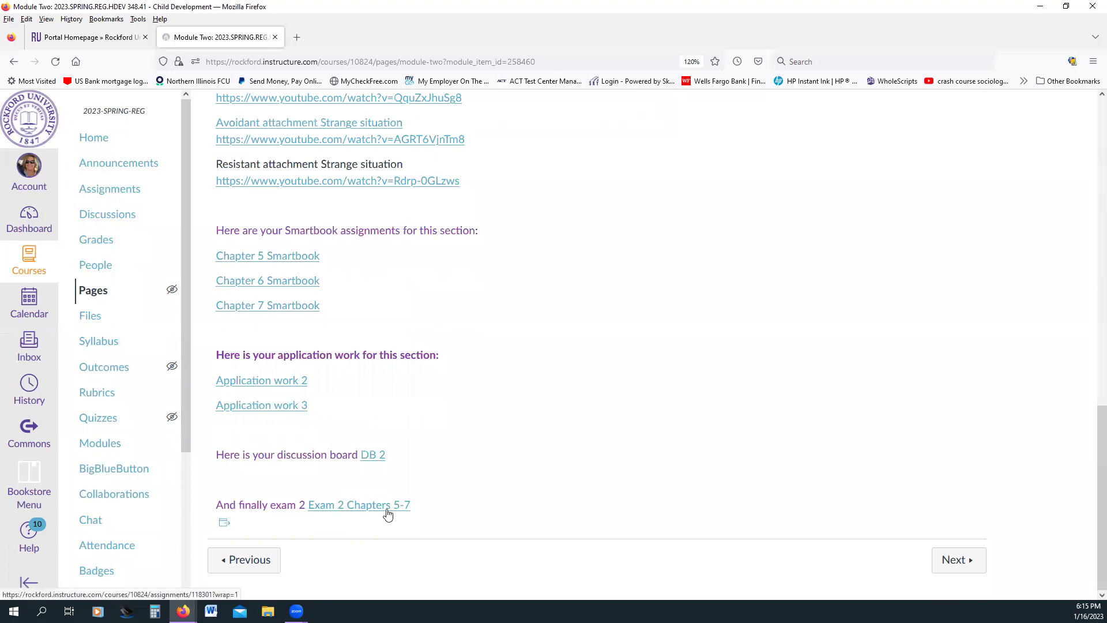
click(241, 565)
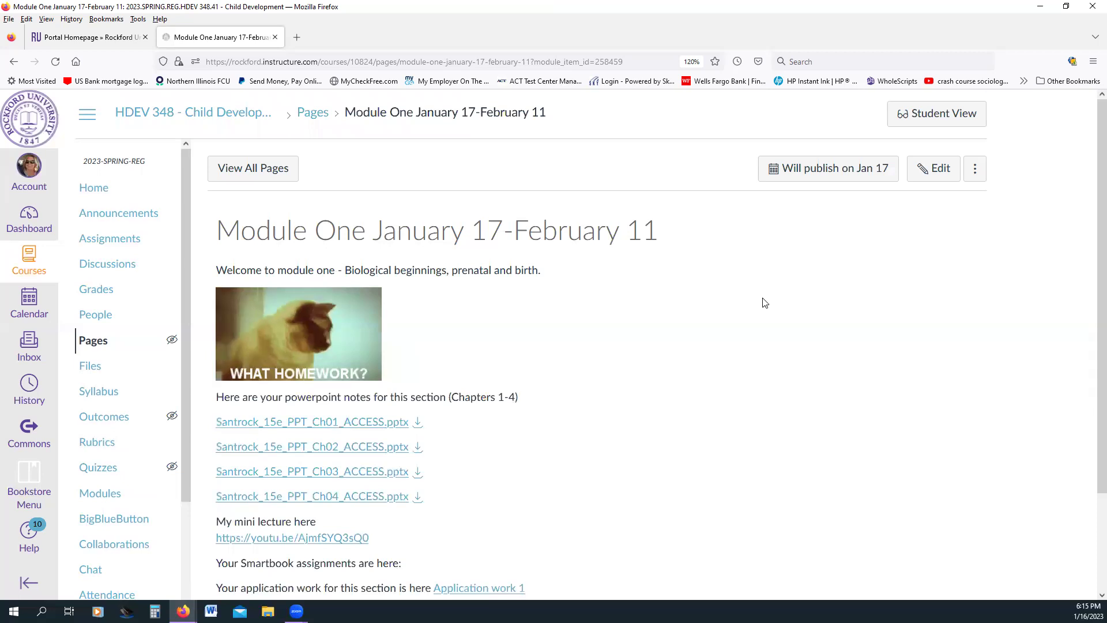
Step: Scroll down the Module One page and back up to its top
scroll(767, 305, down, 2)
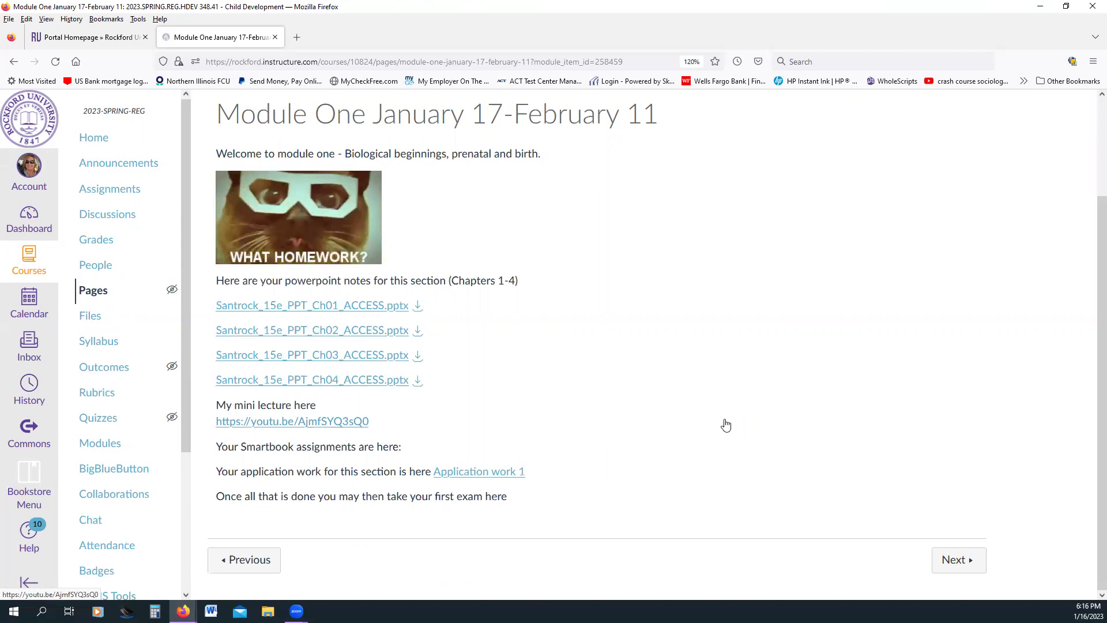
scroll(713, 218, up, 3)
key(Return)
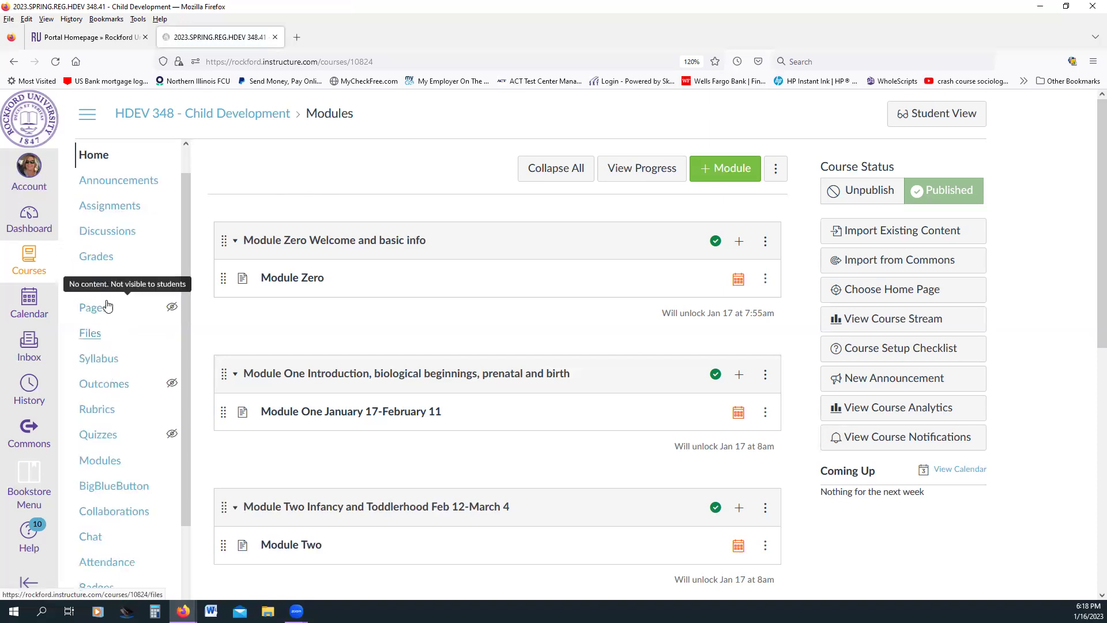
Step: Open the course Syllabus page from the navigation and scroll through its summary
scroll(115, 260, down, 3)
key(Tab)
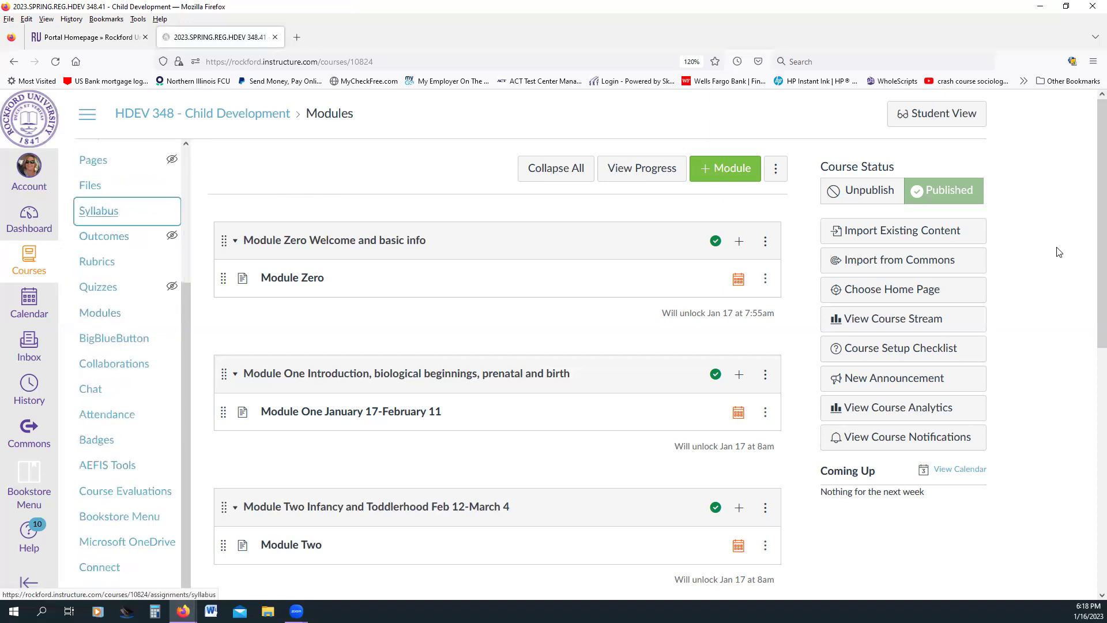
key(Return)
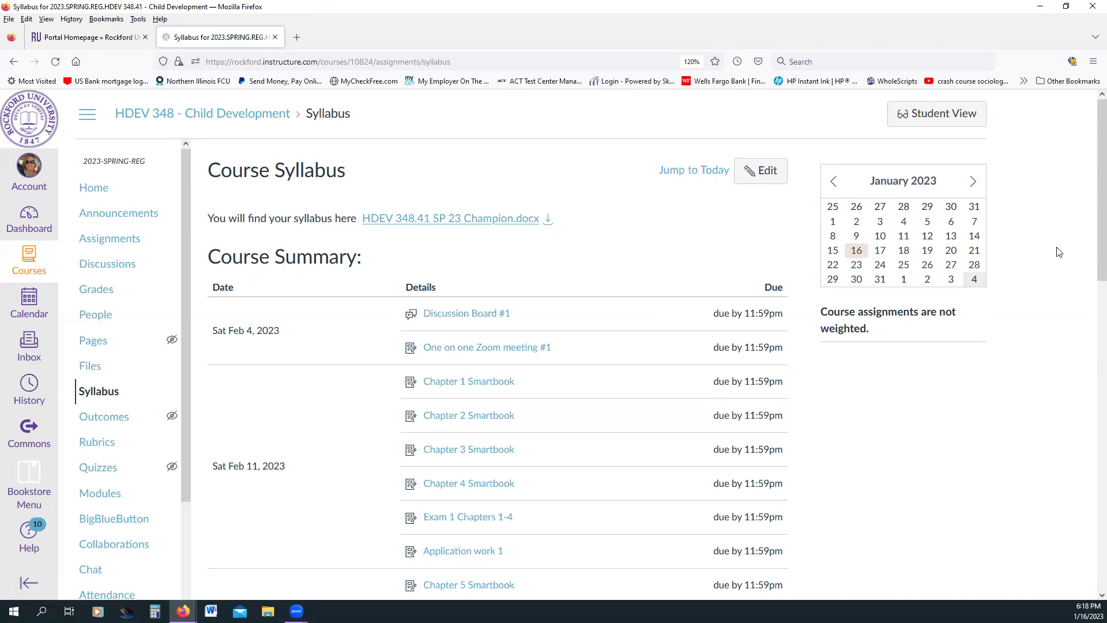
scroll(426, 354, down, 1)
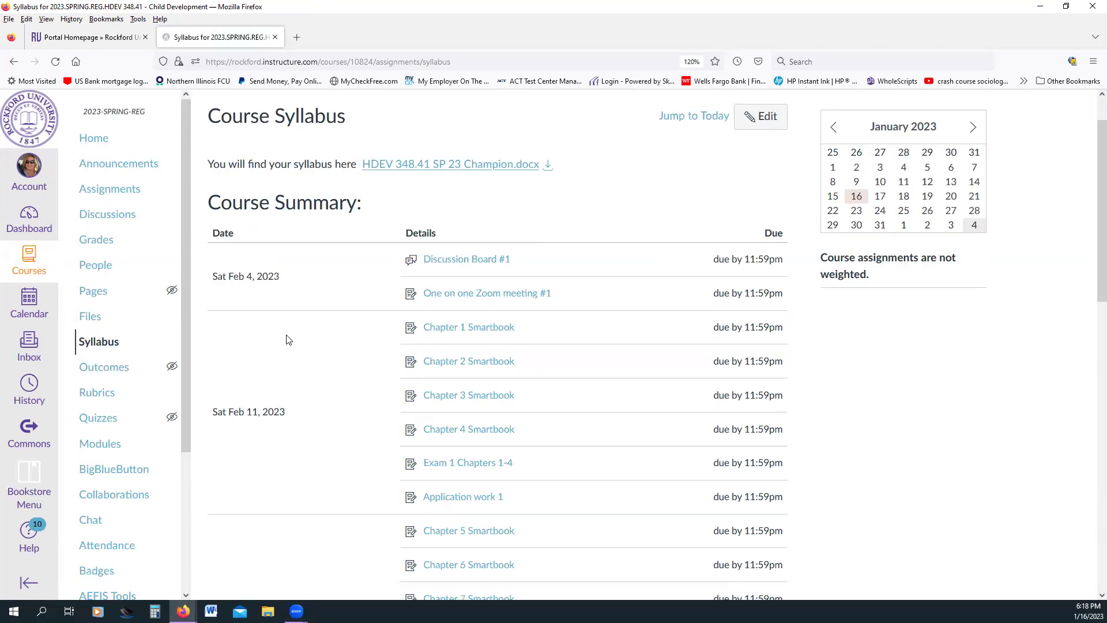
scroll(289, 340, down, 2)
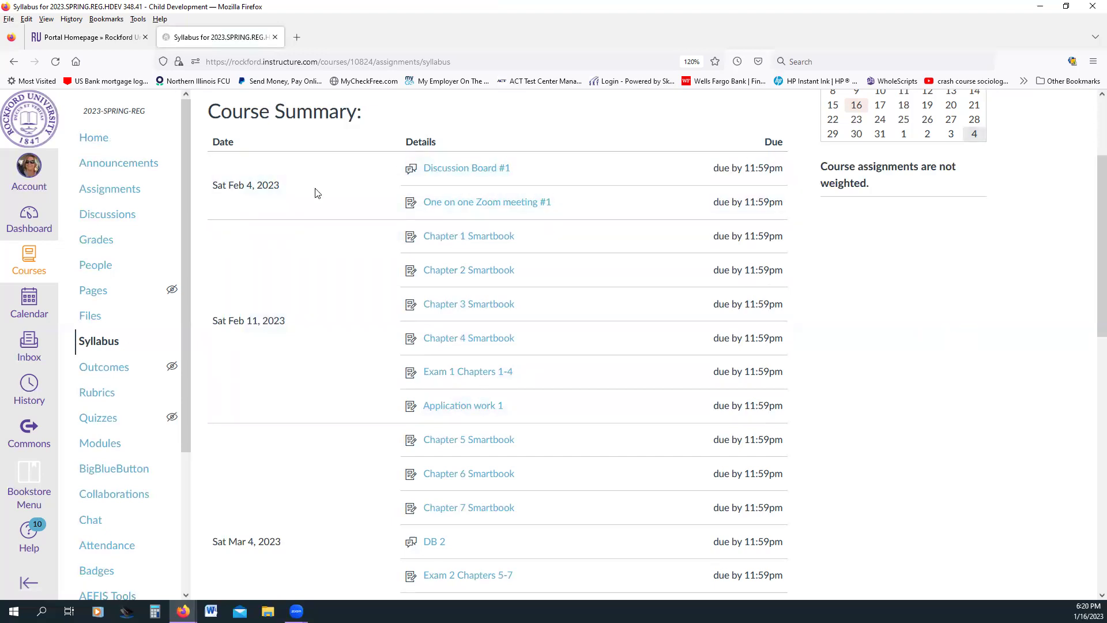
Step: Return to the course home and scroll down to Modules One through Four
key(Tab)
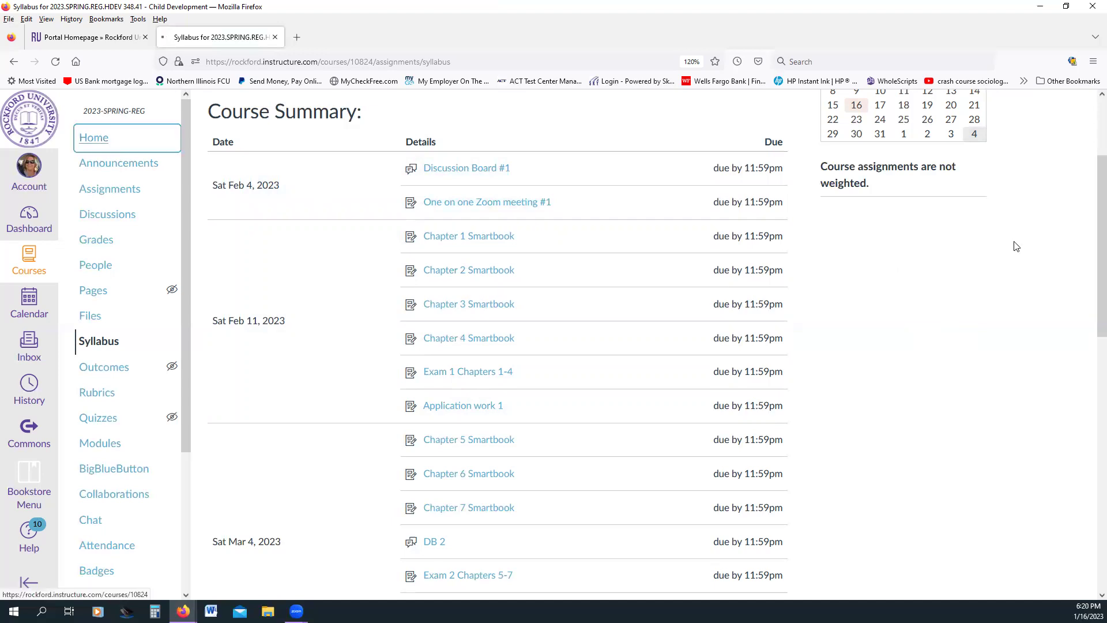
key(Return)
scroll(828, 457, down, 4)
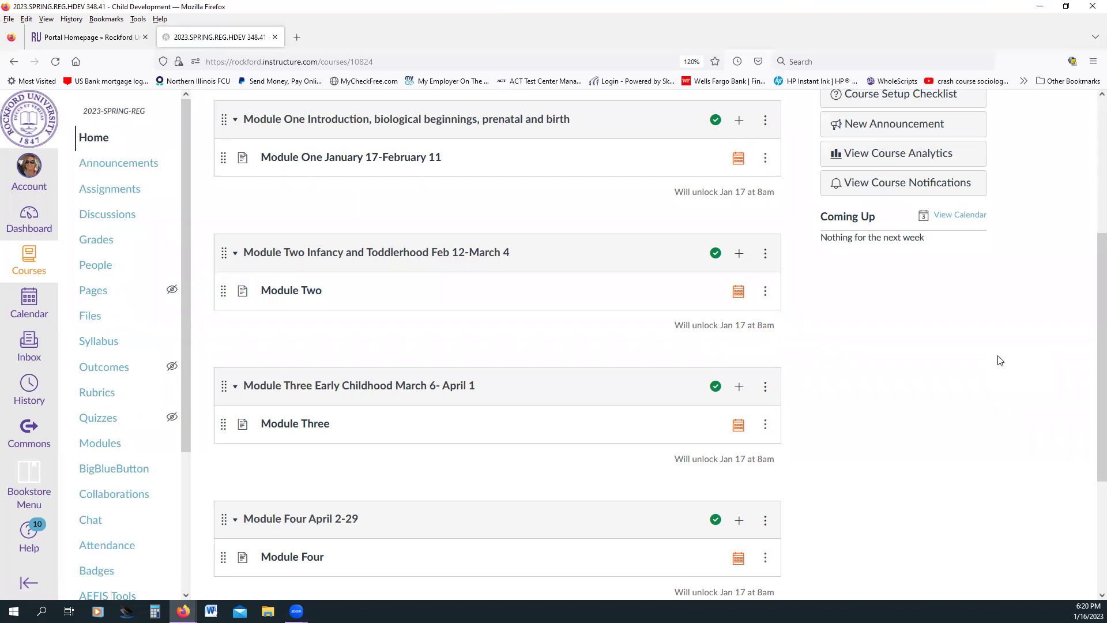
scroll(1001, 360, down, 3)
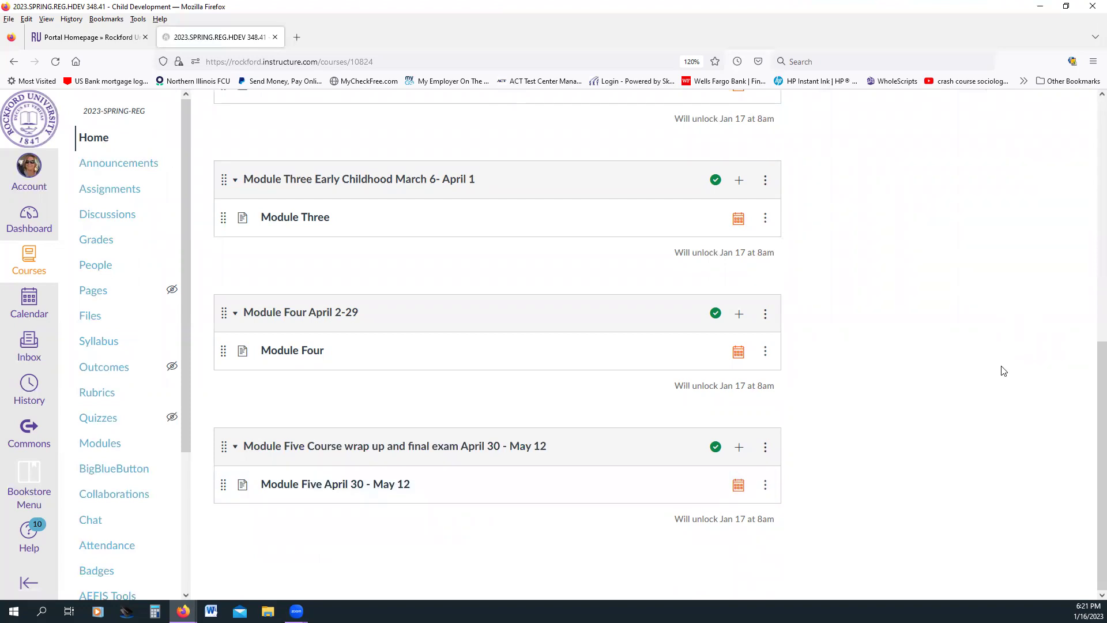
scroll(1004, 371, up, 2)
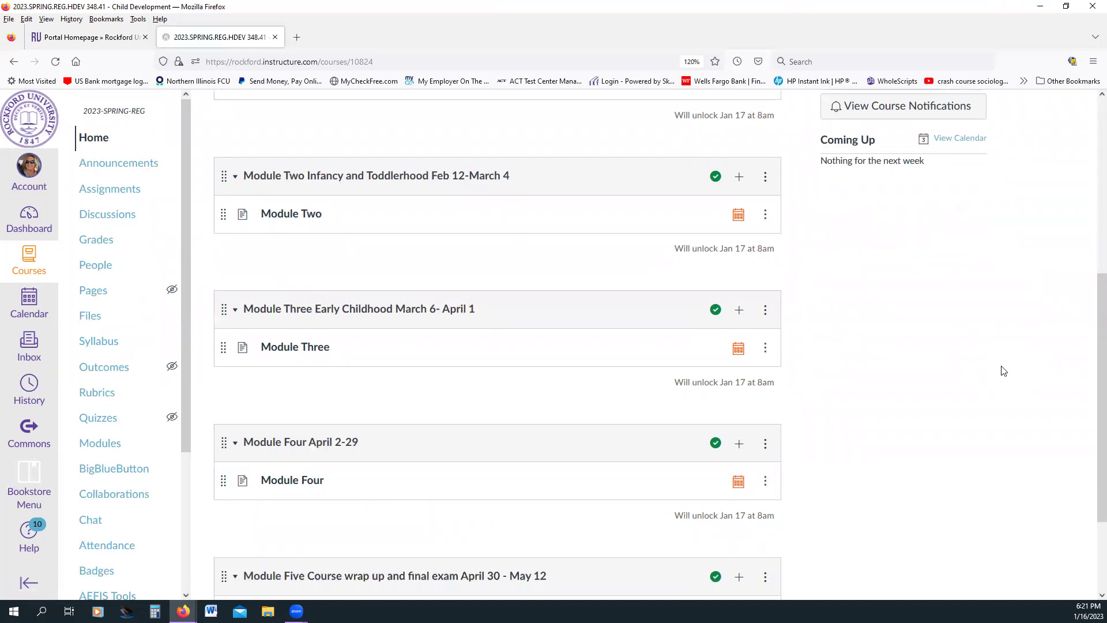
scroll(1004, 371, up, 2)
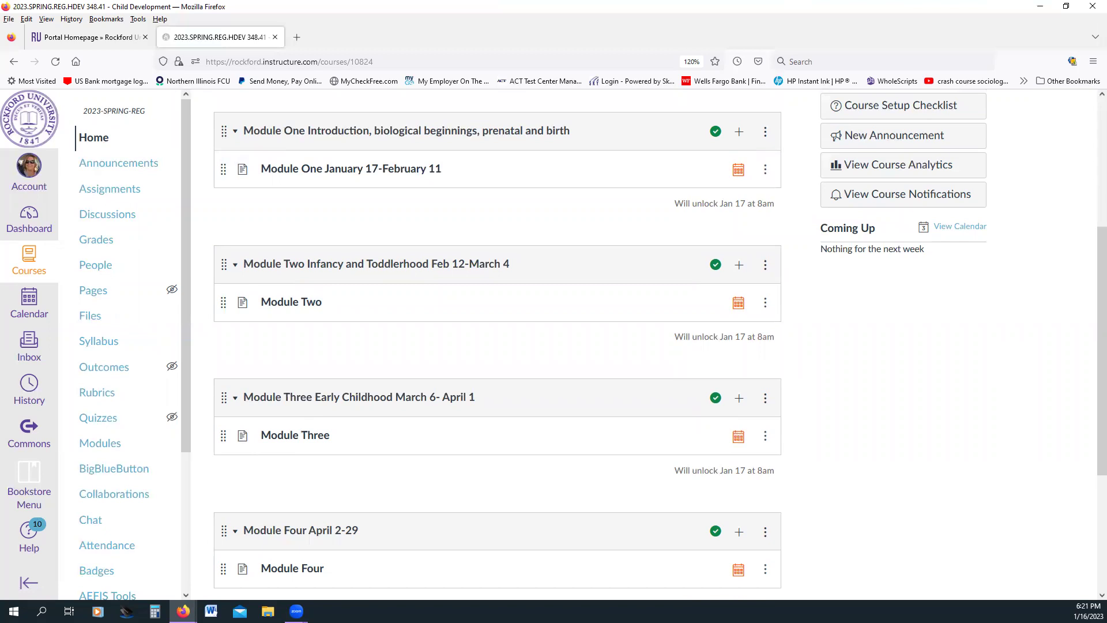
Step: Open the Syllabus page and bring up the HDEV 348.41 syllabus document preview
click(98, 344)
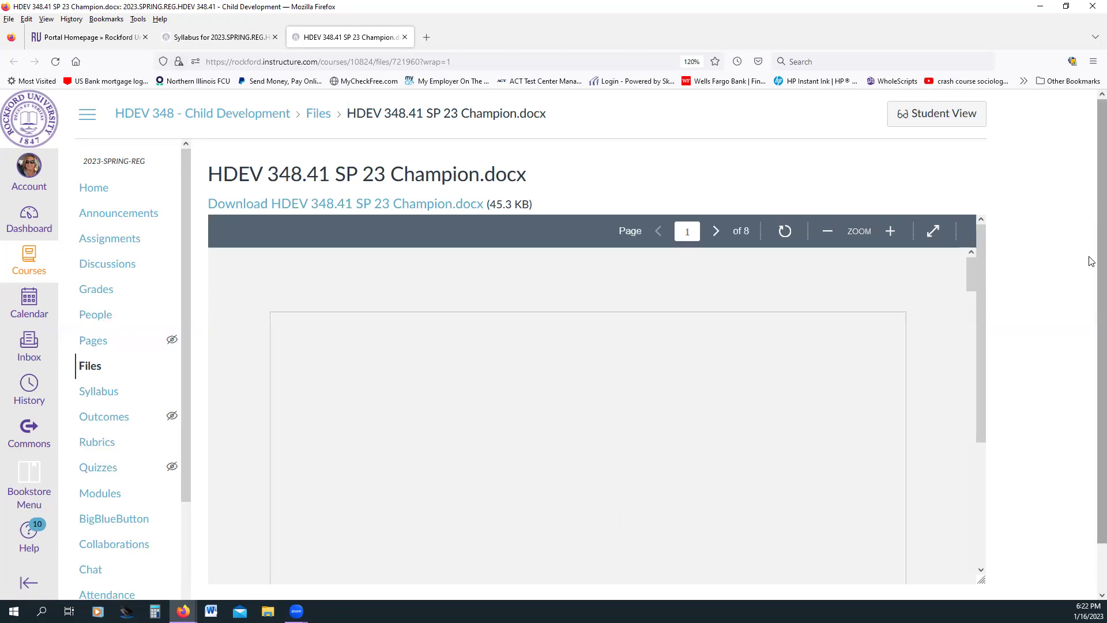
scroll(1091, 261, down, 2)
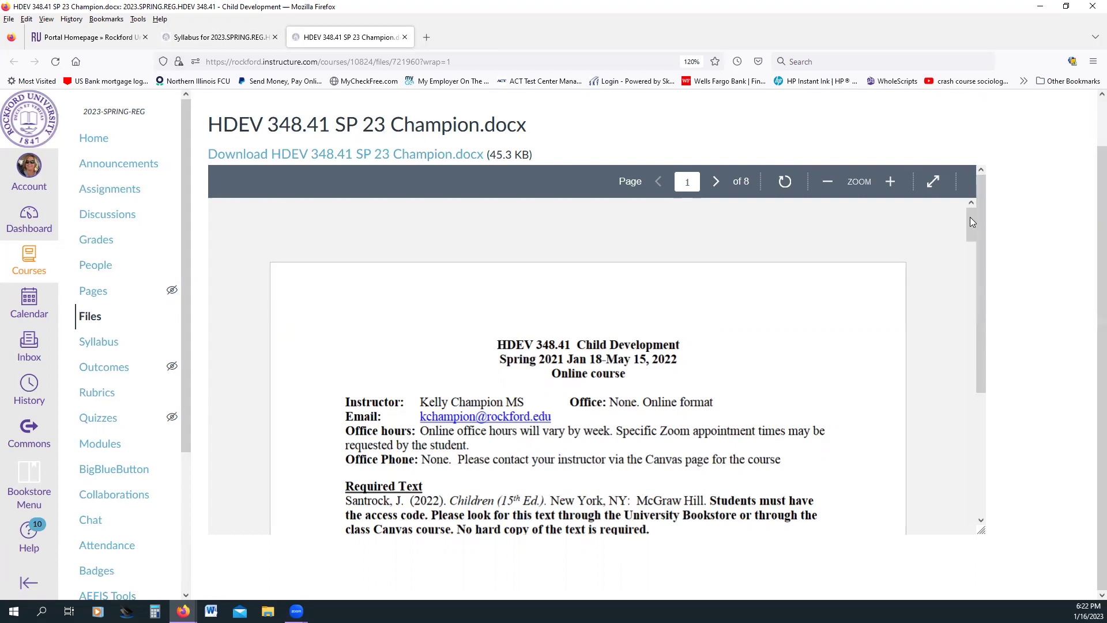
scroll(577, 375, down, 2)
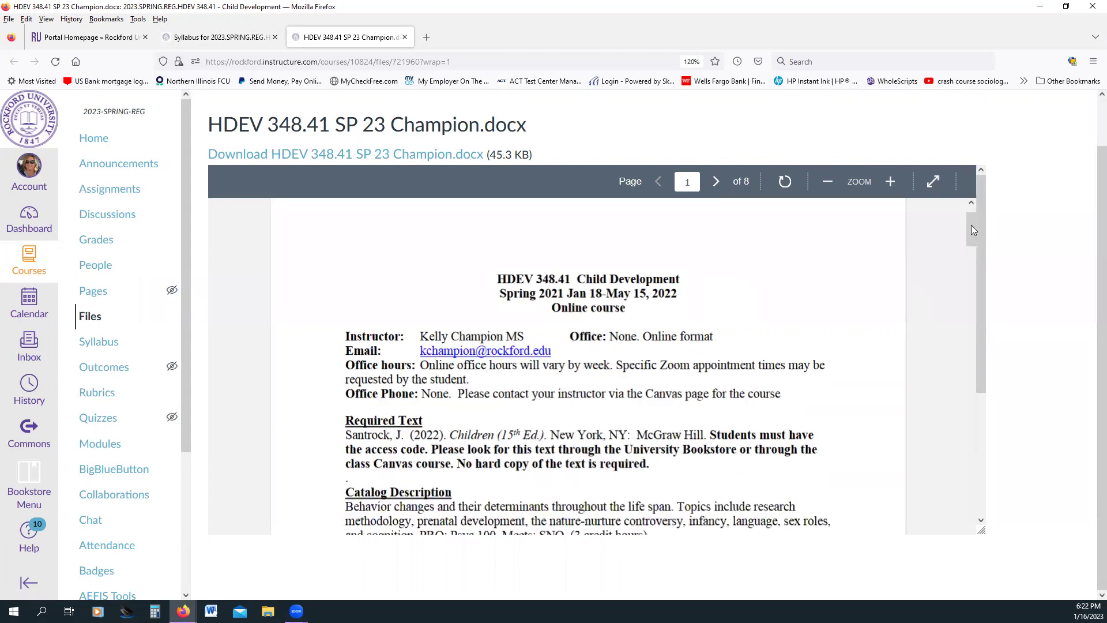
drag(972, 227, 968, 273)
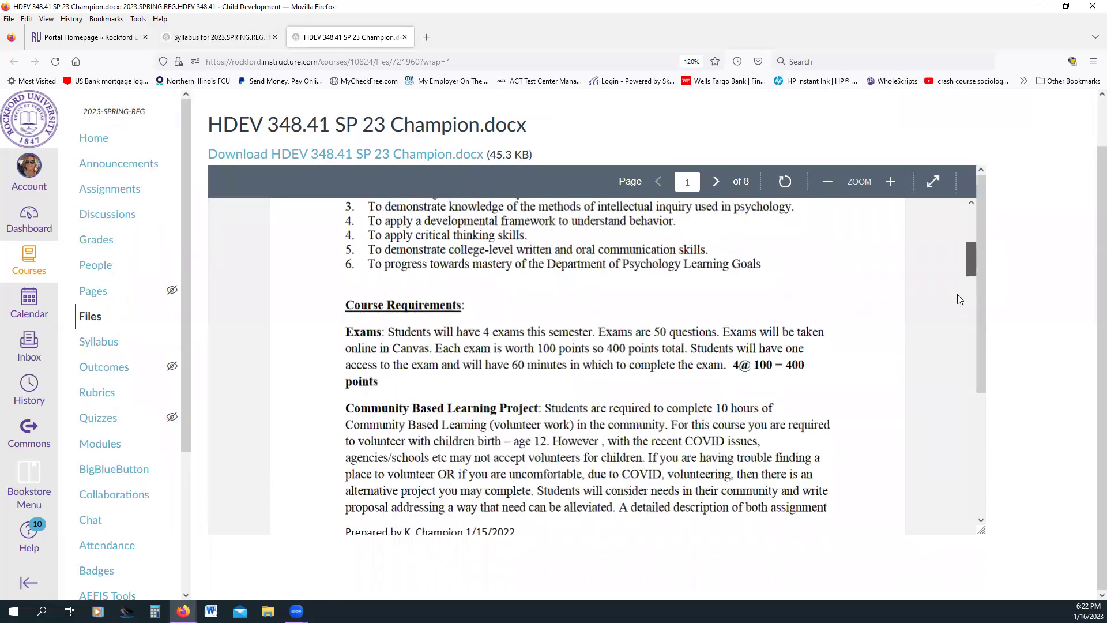
Step: Read through the document's course requirements and grading evaluation totalling 800 points
scroll(958, 294, down, 5)
scroll(962, 265, up, 4)
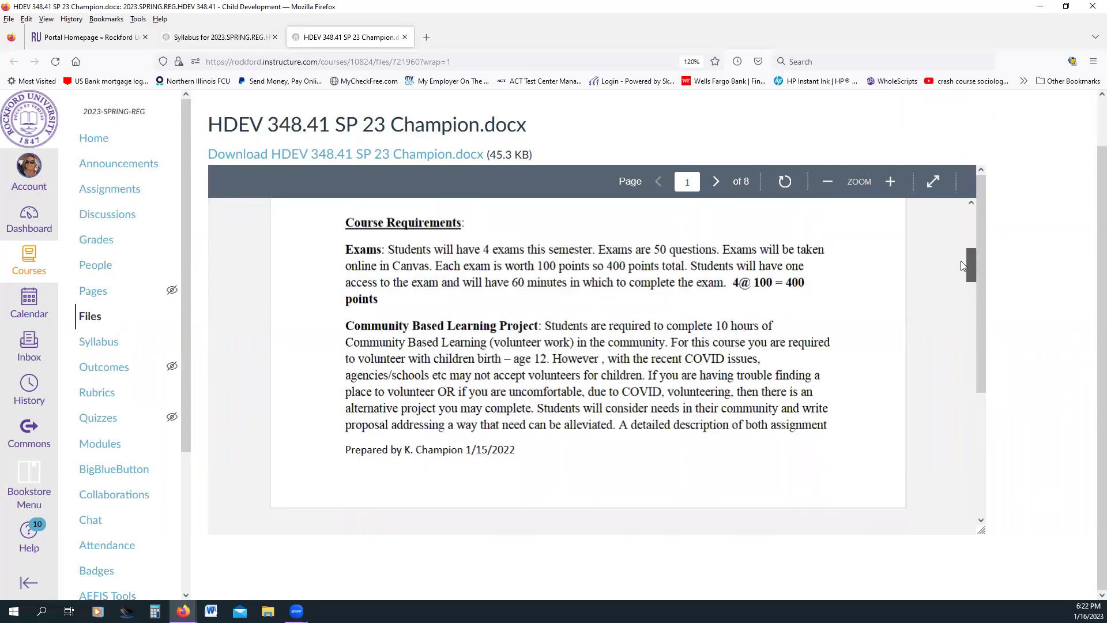
scroll(951, 286, down, 3)
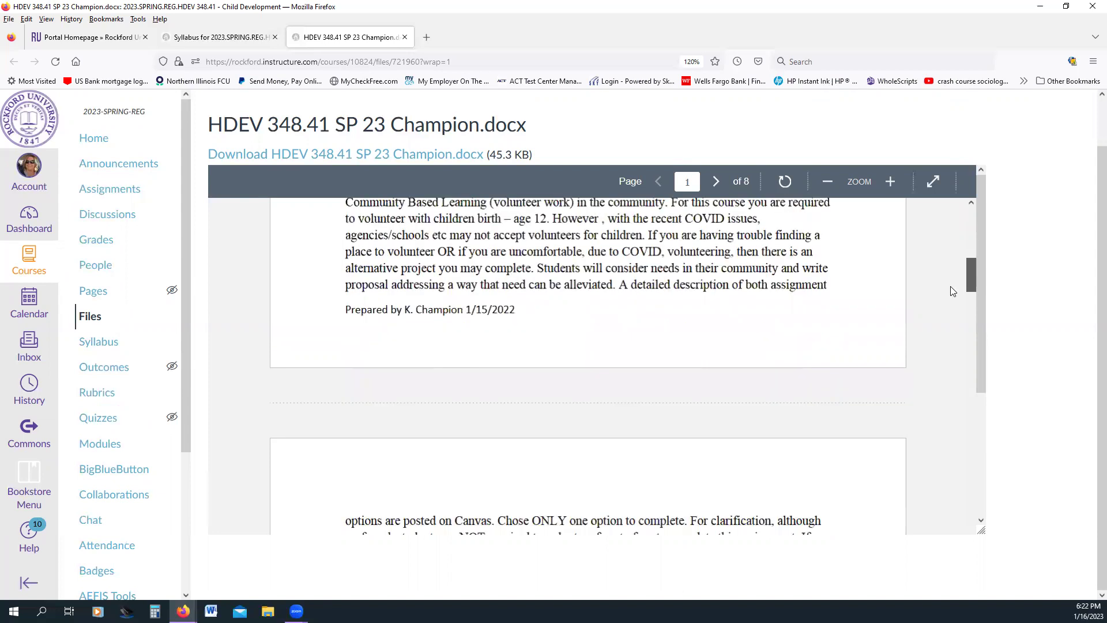
scroll(942, 302, down, 5)
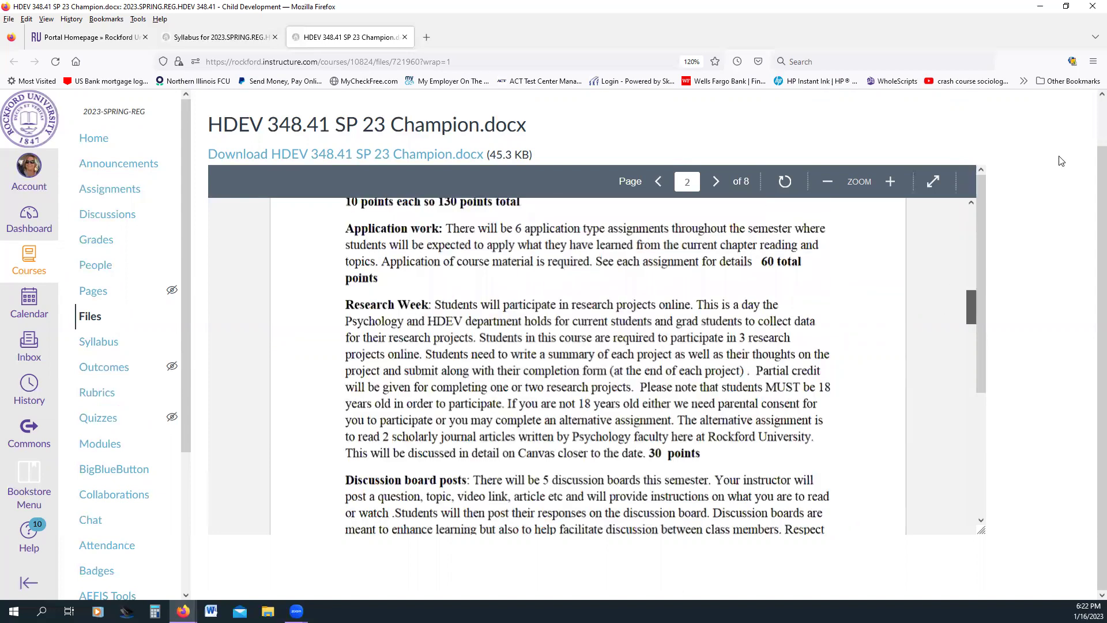
key(Home)
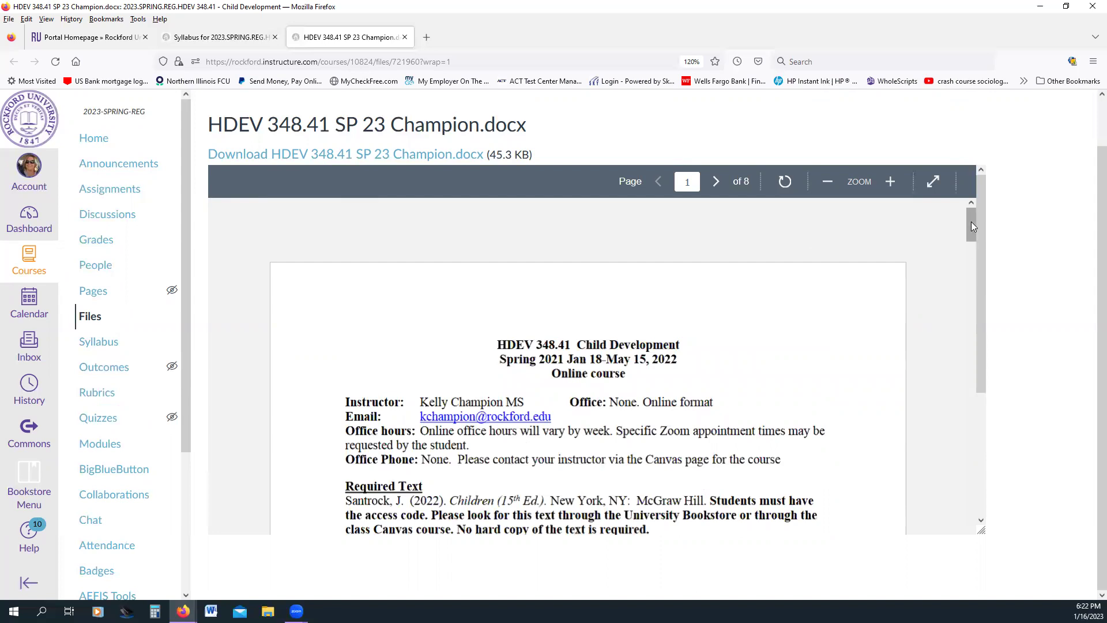
scroll(949, 316, down, 8)
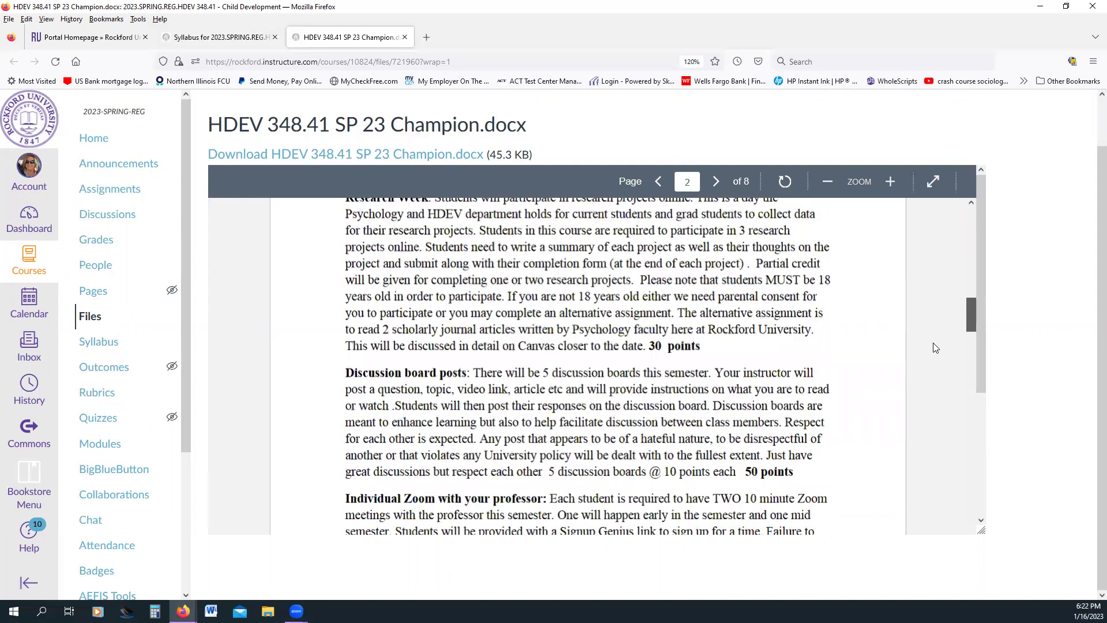
scroll(934, 349, down, 10)
Step: Review the grading scale in the syllabus preview, then close the preview tab
scroll(933, 354, down, 2)
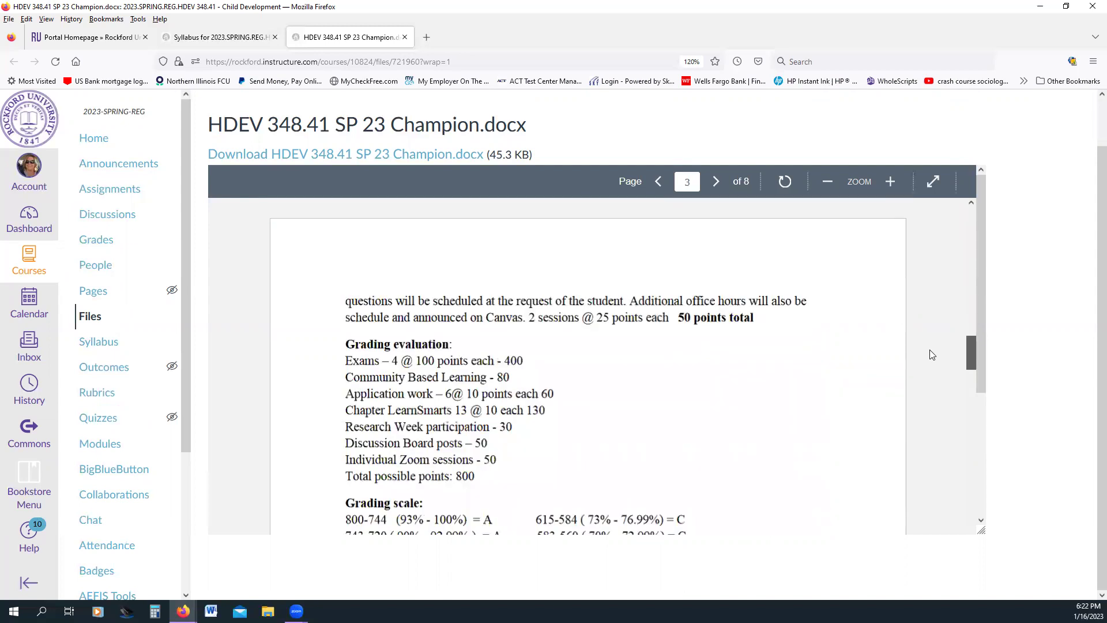
scroll(933, 354, down, 3)
scroll(721, 394, up, 1)
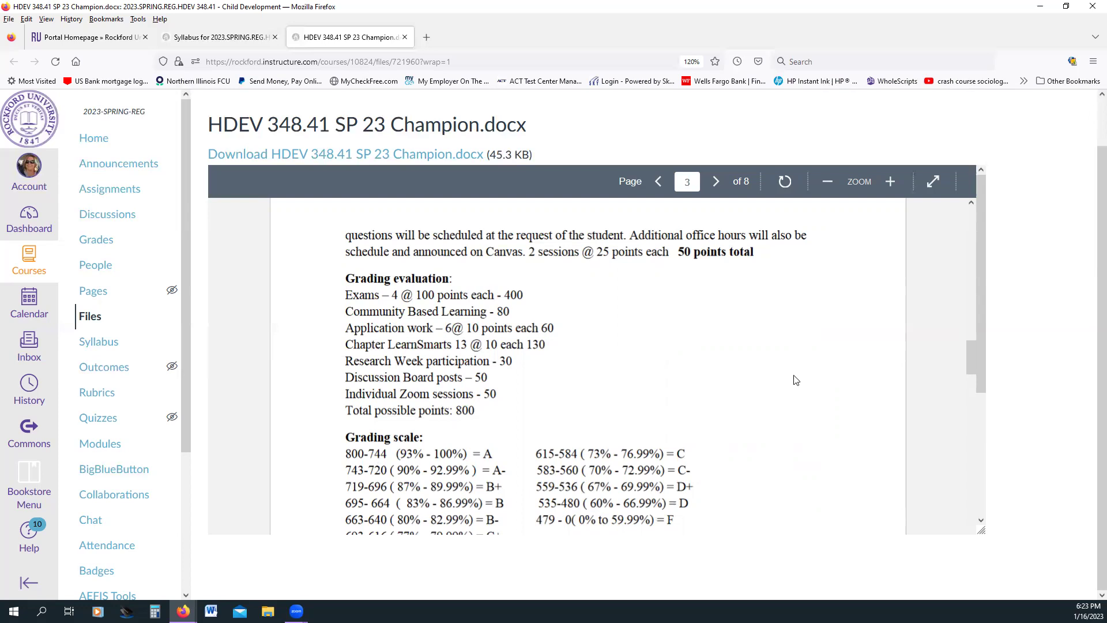
scroll(796, 380, down, 1)
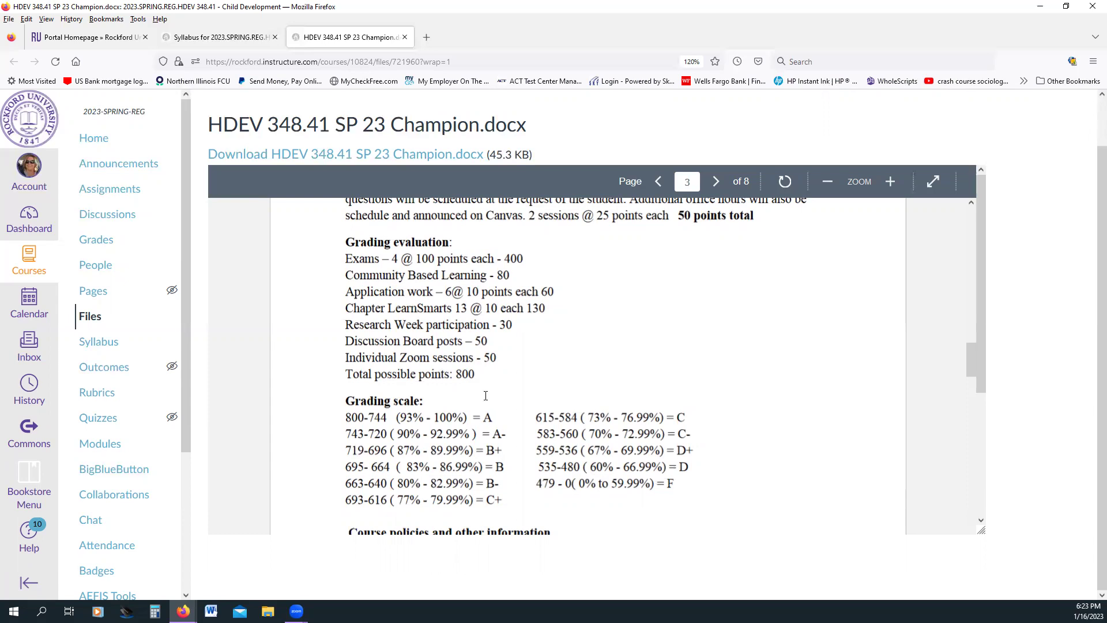
click(971, 389)
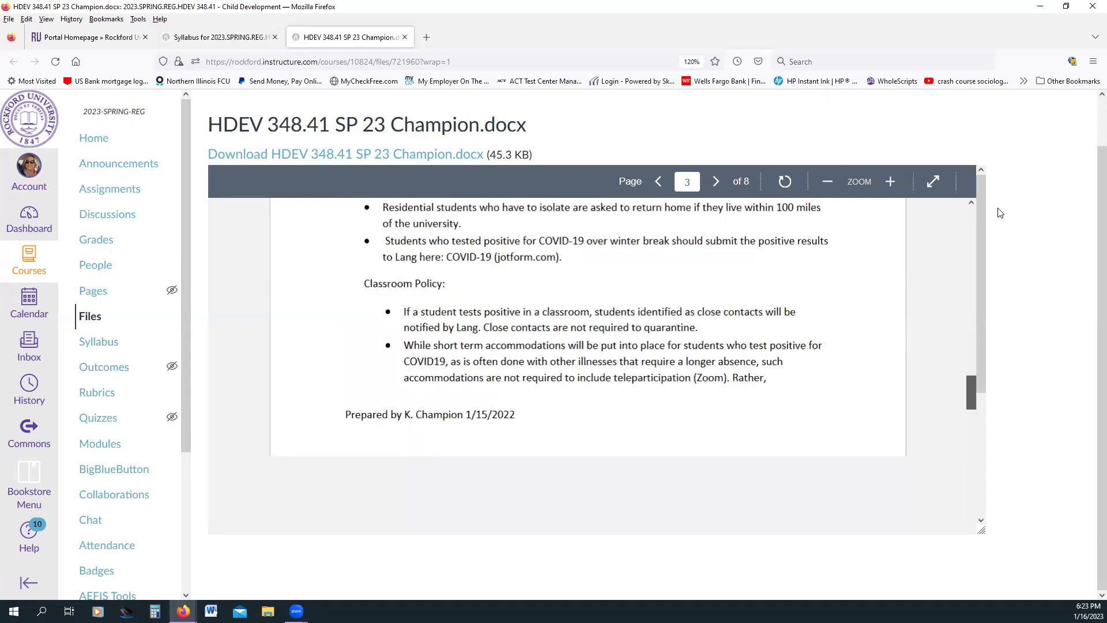
key(Left)
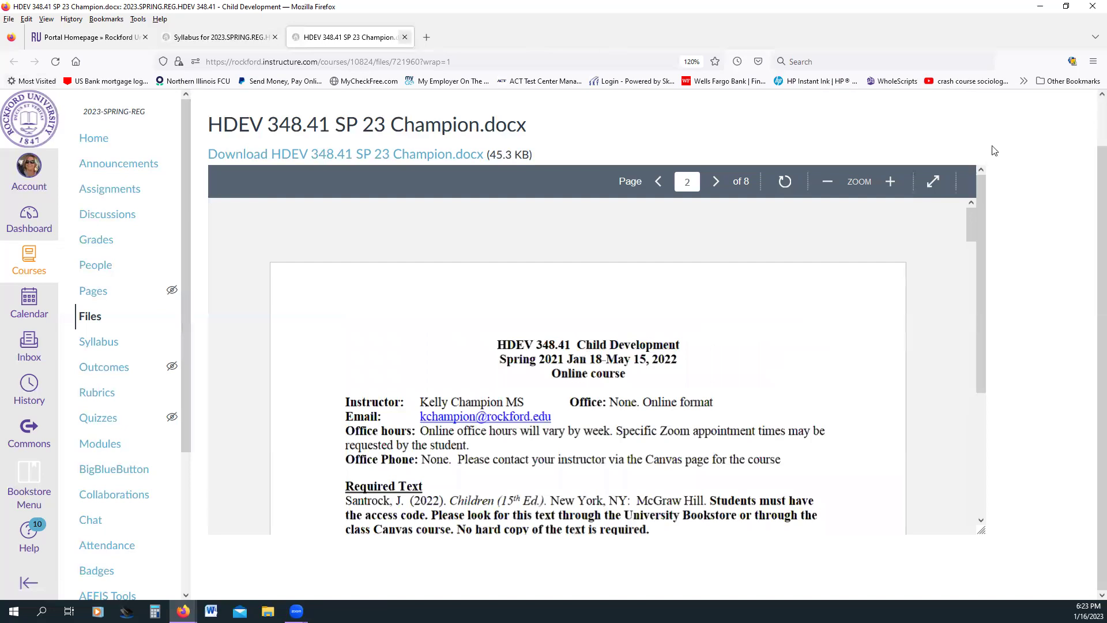
click(405, 37)
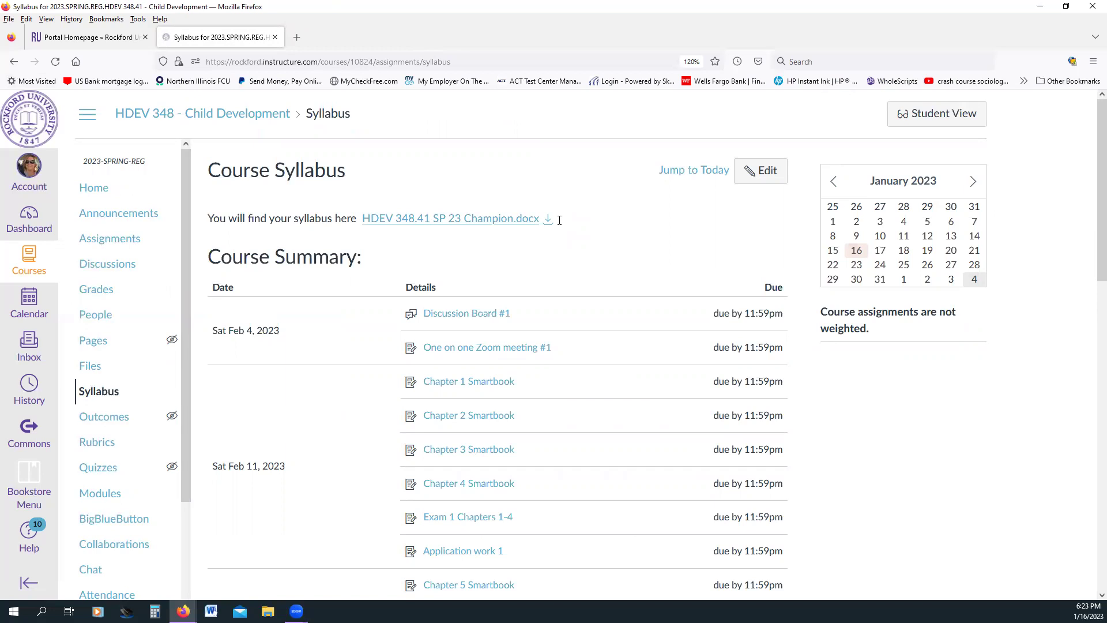
Step: Open the course home page via the Home link using the keyboard
key(Tab)
key(Return)
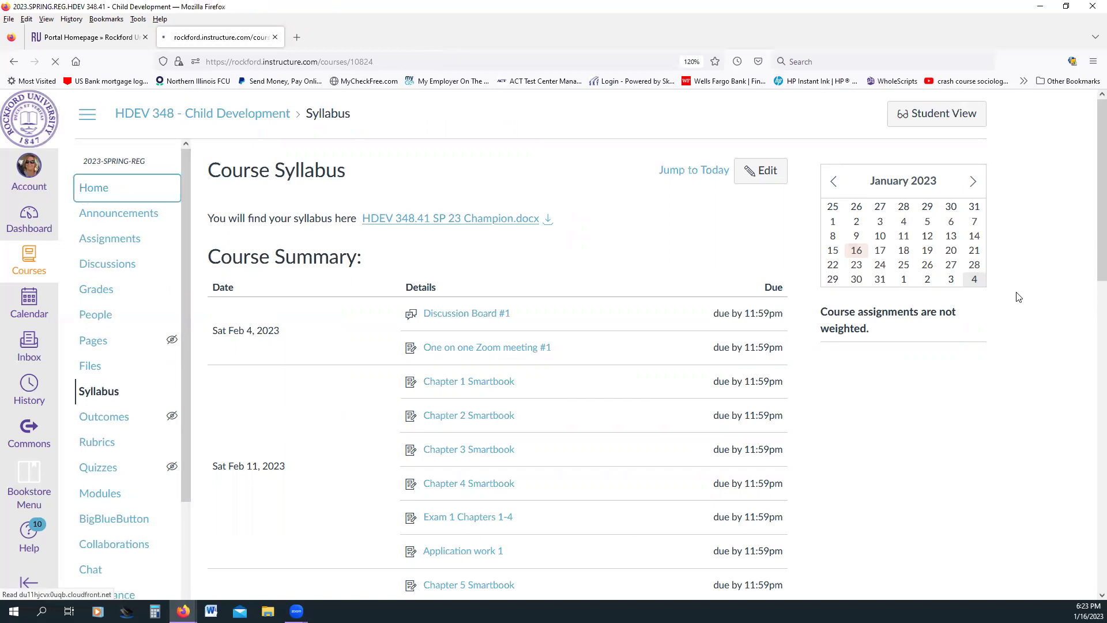